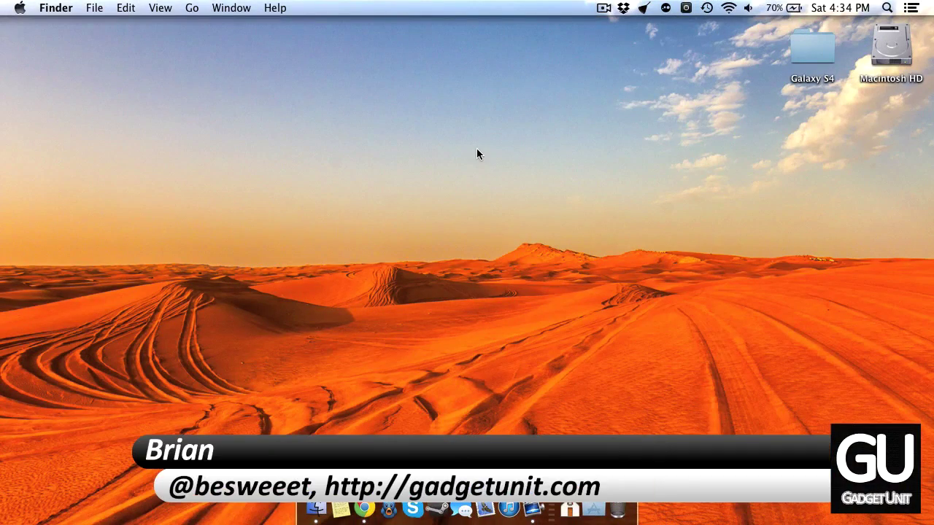
- Open Launchpad with F4 and launch Parallels Desktop
key("F4")
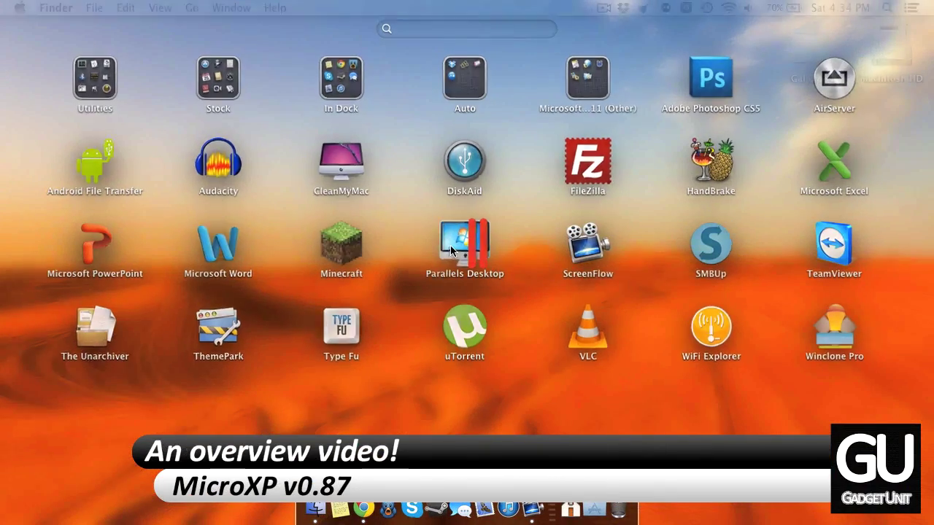
left_click(451, 247)
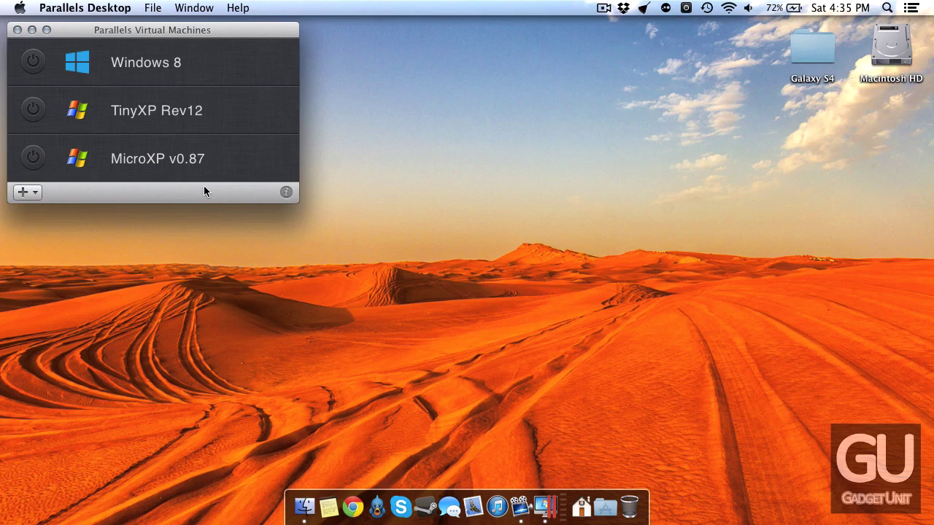
- Check the Mac's OS version and hardware in About This Mac, then start the Windows 8 VM
left_click(19, 7)
left_click(44, 25)
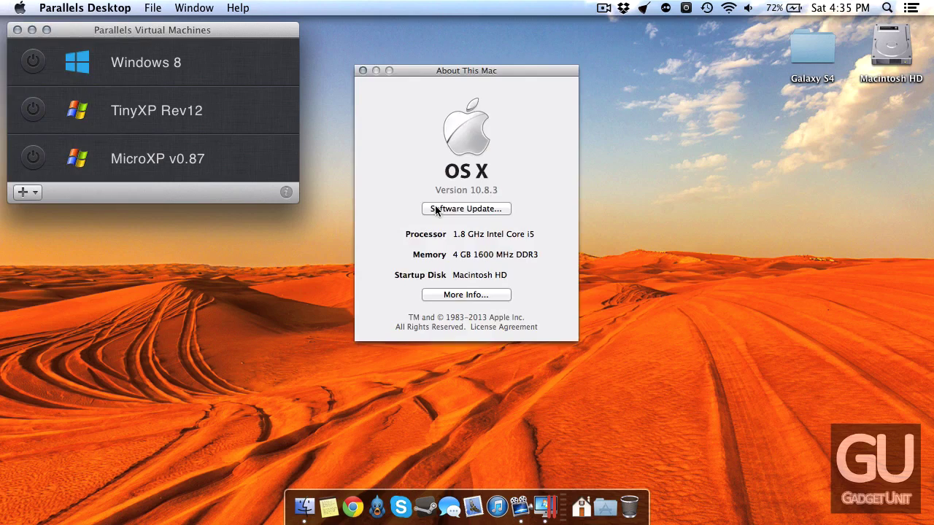
left_click(363, 71)
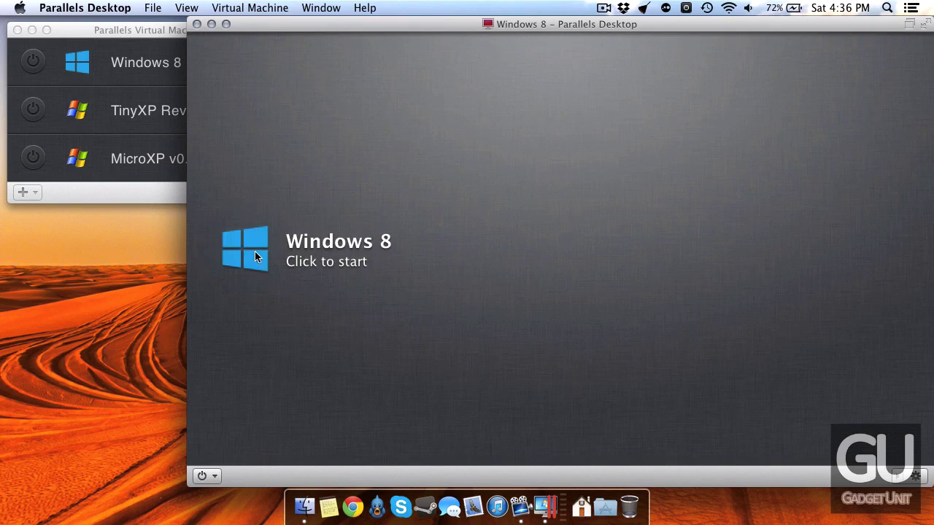
left_click(253, 252)
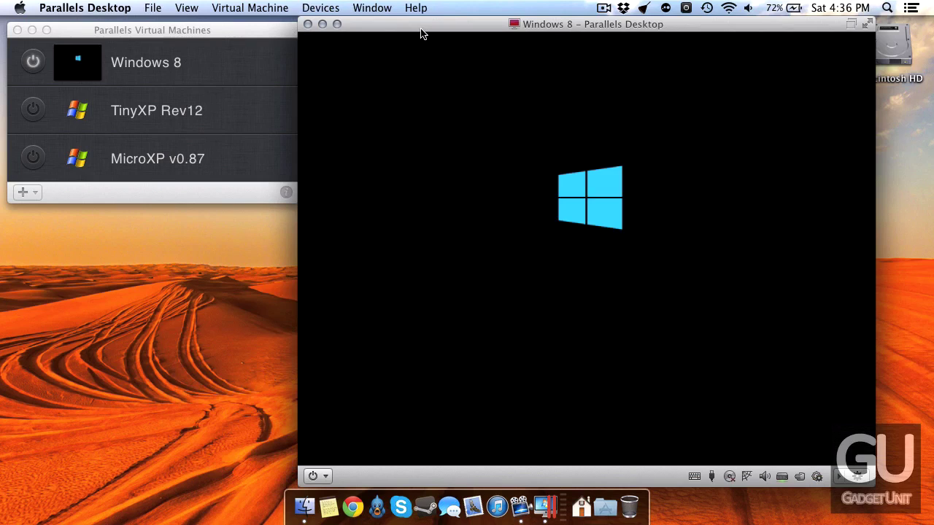
- Sign in to Windows 8 from its lock screen with the account password
left_click_drag(187, 27, 181, 20)
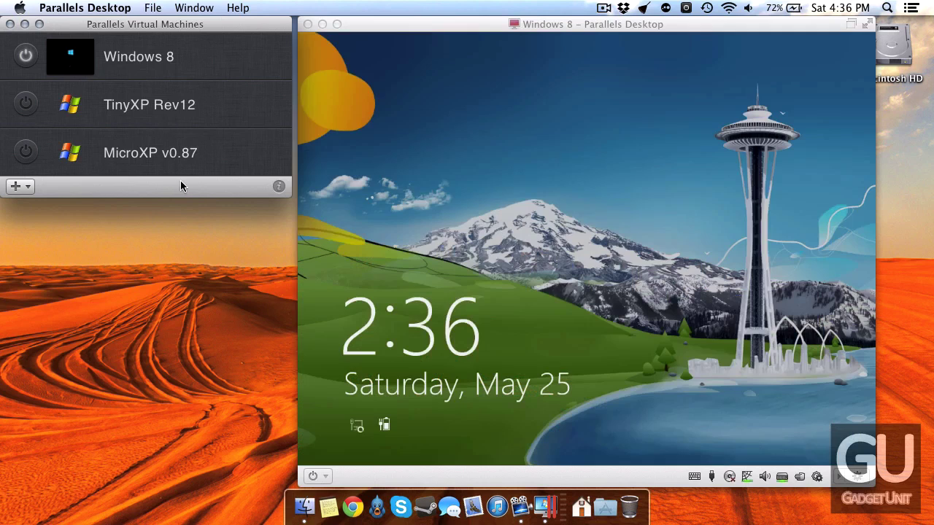
left_click(324, 216)
type("**********")
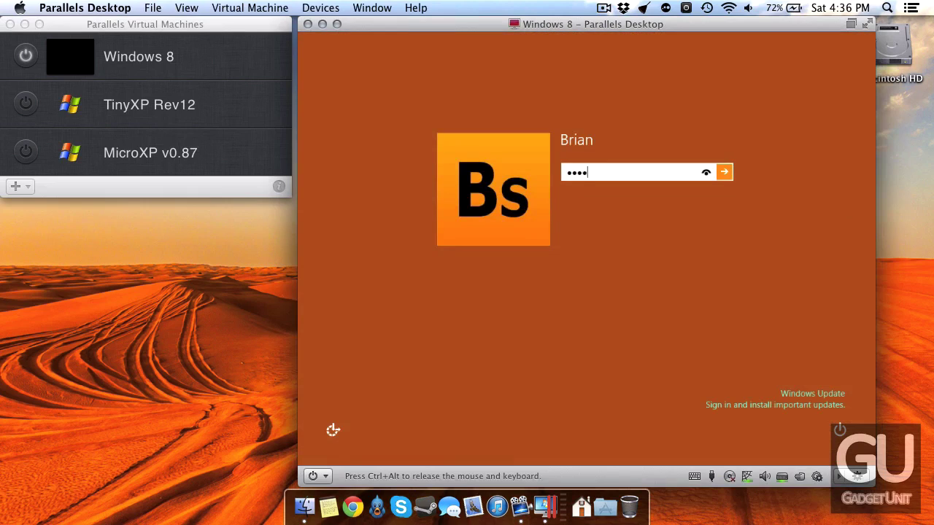
key("Return")
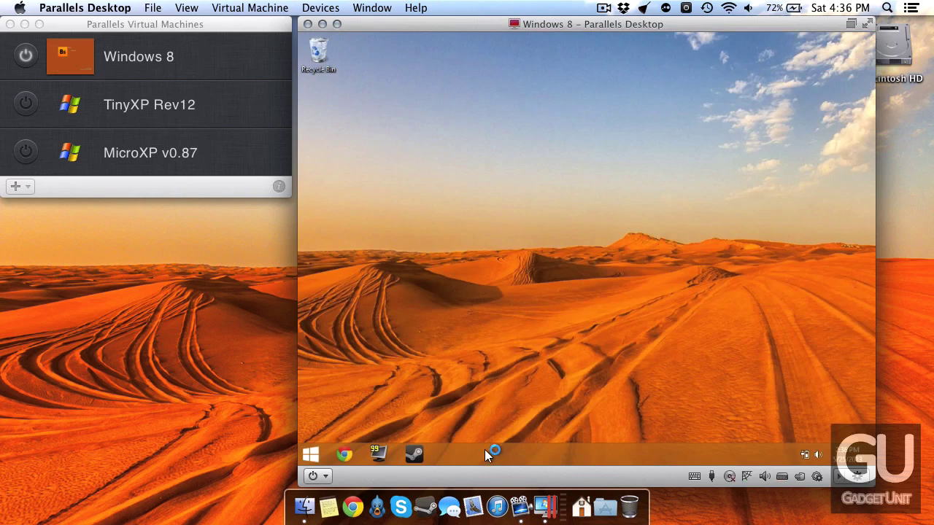
right_click(487, 451)
left_click(527, 415)
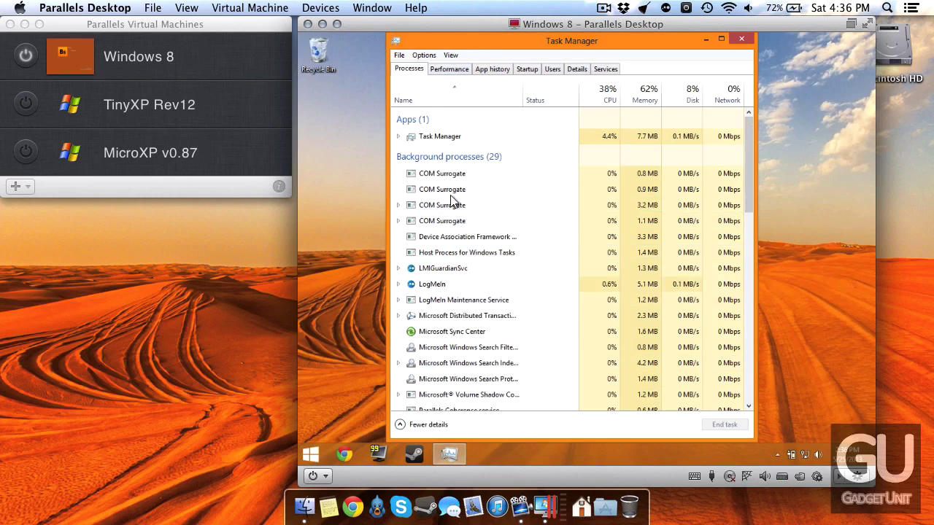
left_click(464, 70)
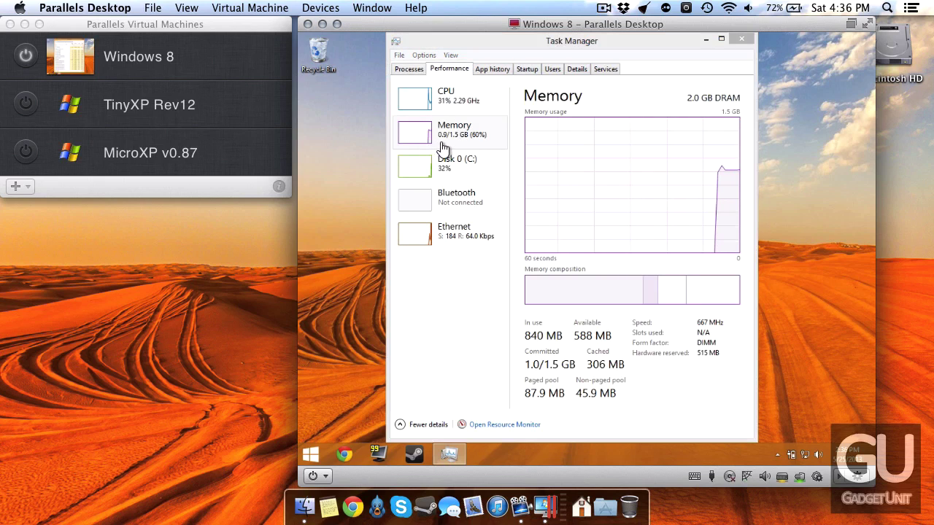
left_click(537, 343)
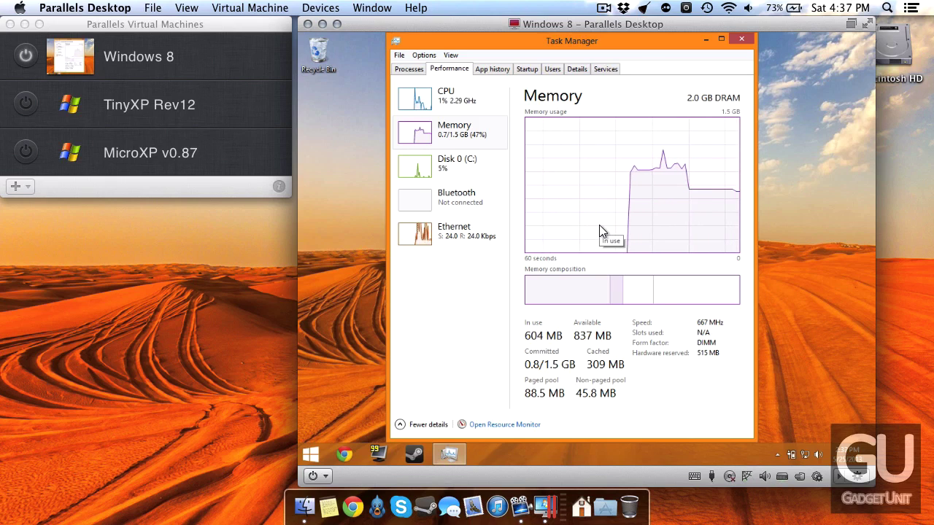
left_click(741, 40)
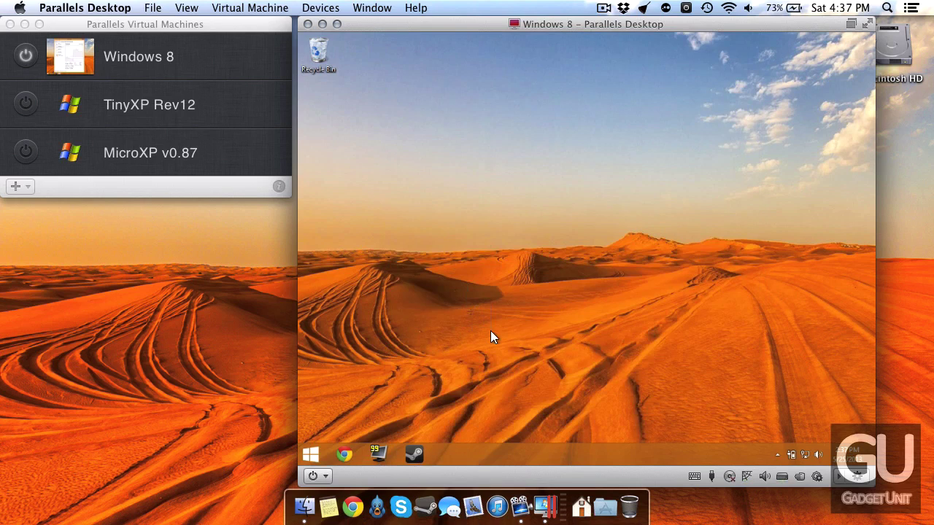
- Shut down Windows 8 from the Start menu's power options and close its VM window
left_click(306, 456)
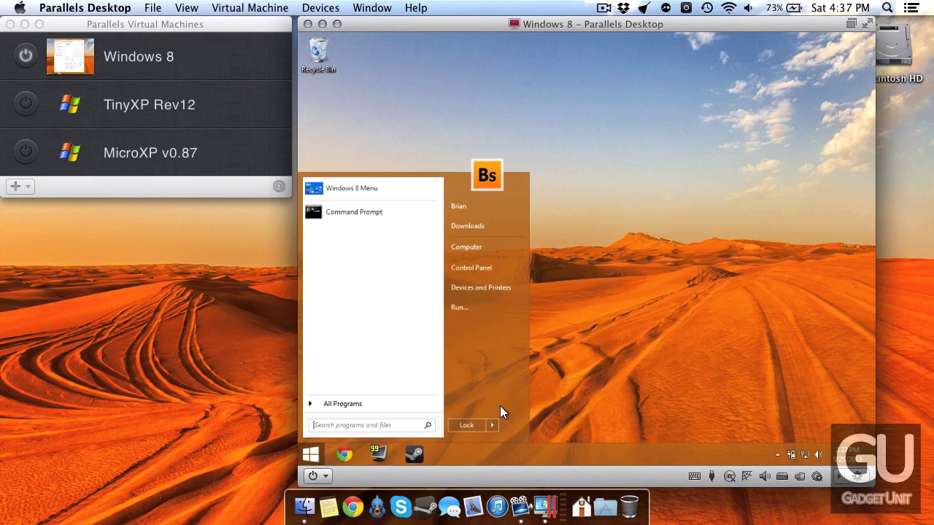
left_click(494, 424)
left_click(569, 270)
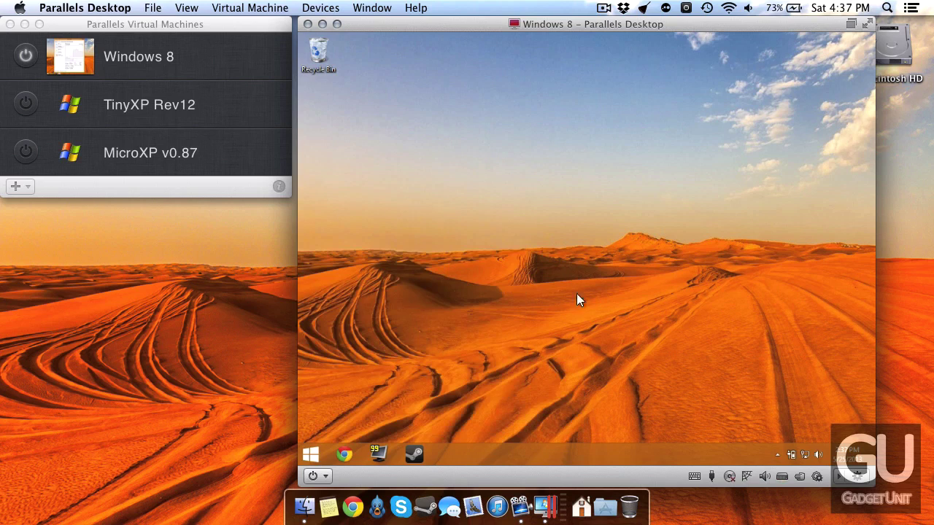
left_click(305, 455)
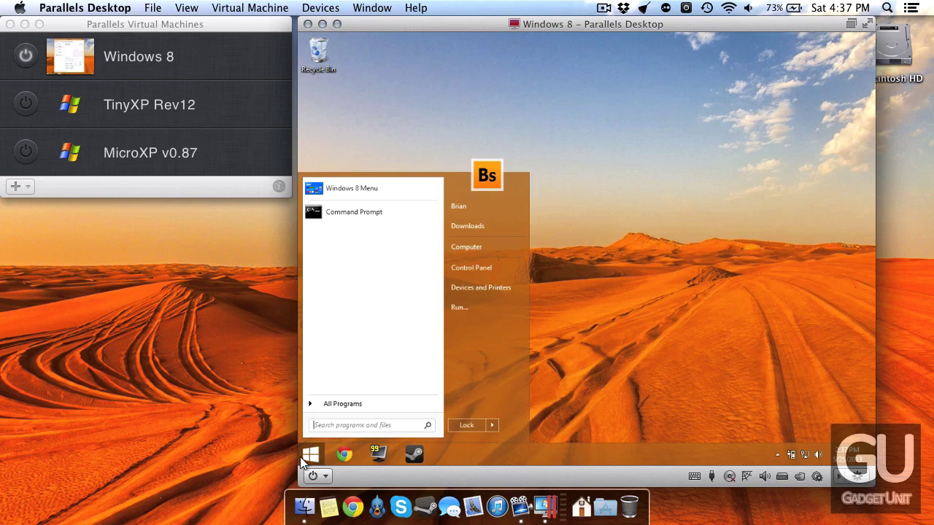
left_click(493, 425)
left_click(510, 426)
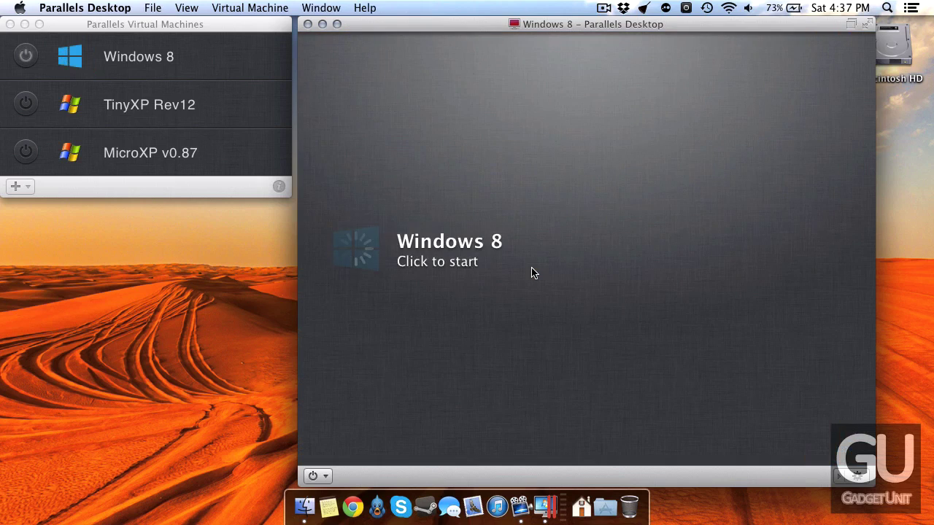
left_click(308, 24)
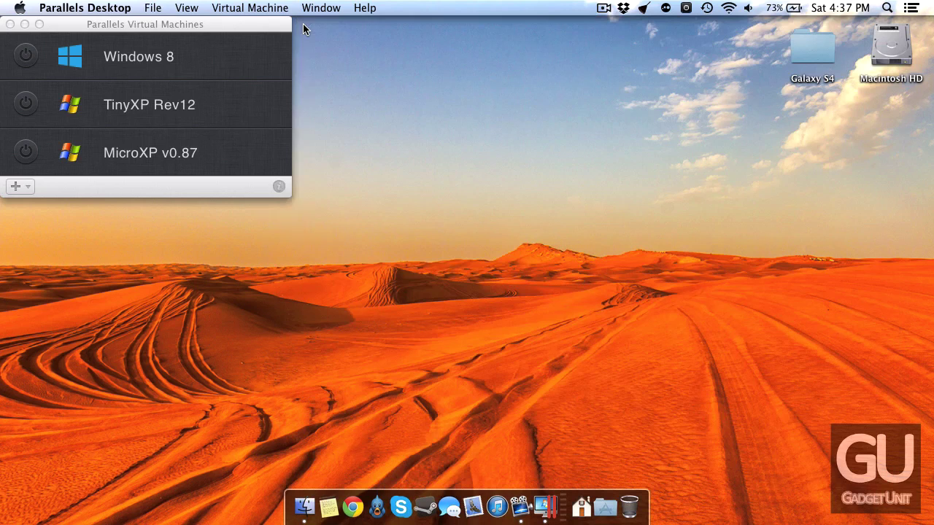
right_click(191, 71)
left_click(208, 102)
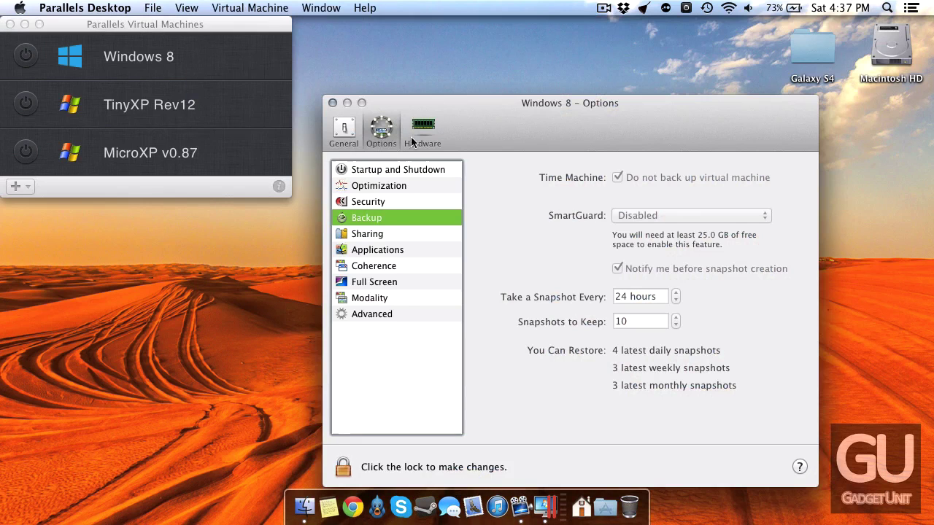
left_click(412, 142)
left_click(382, 170)
left_click(394, 185)
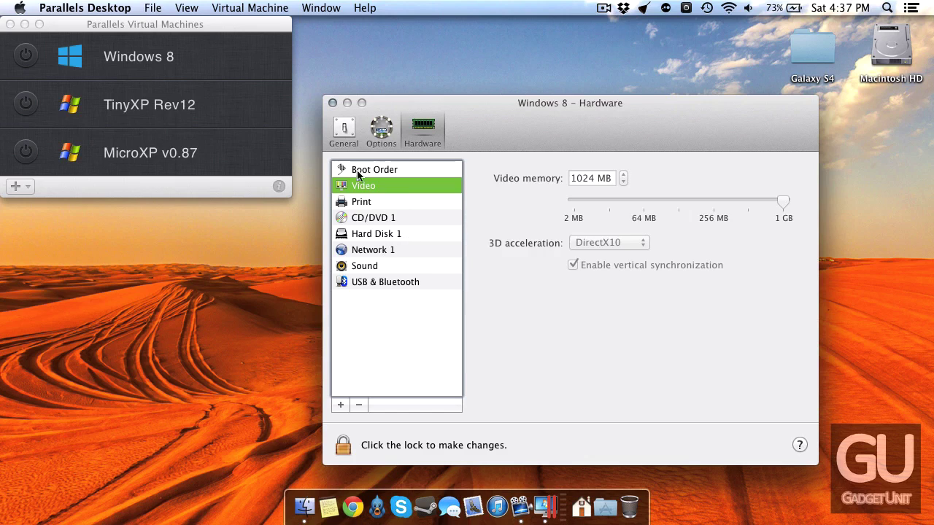
left_click(346, 132)
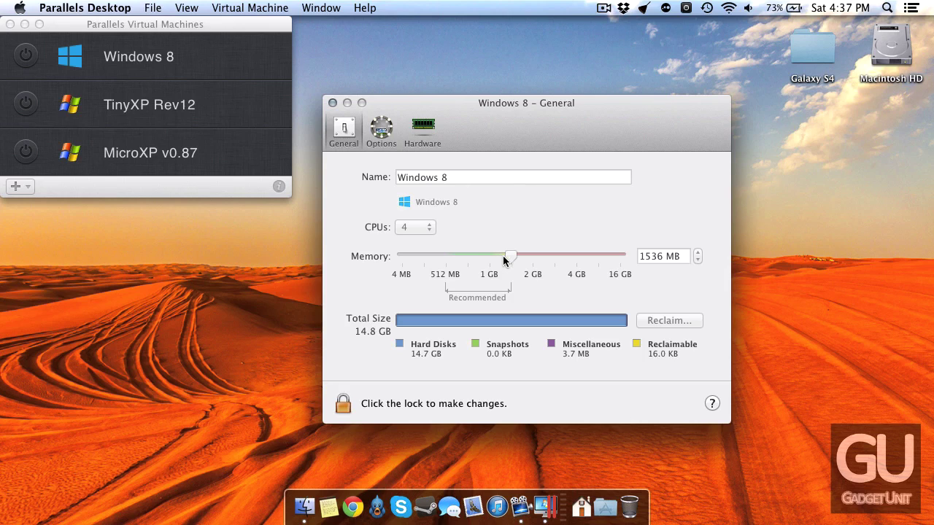
right_click(161, 104)
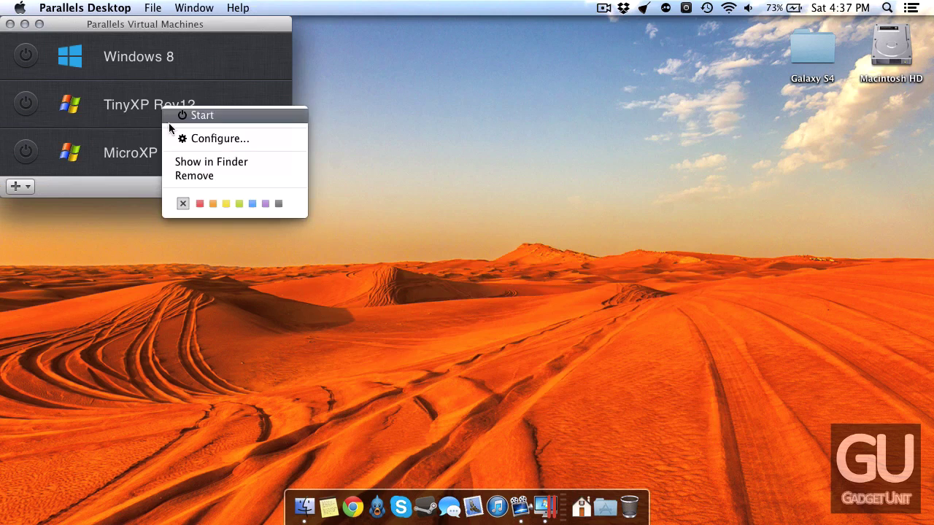
left_click(184, 138)
left_click(347, 130)
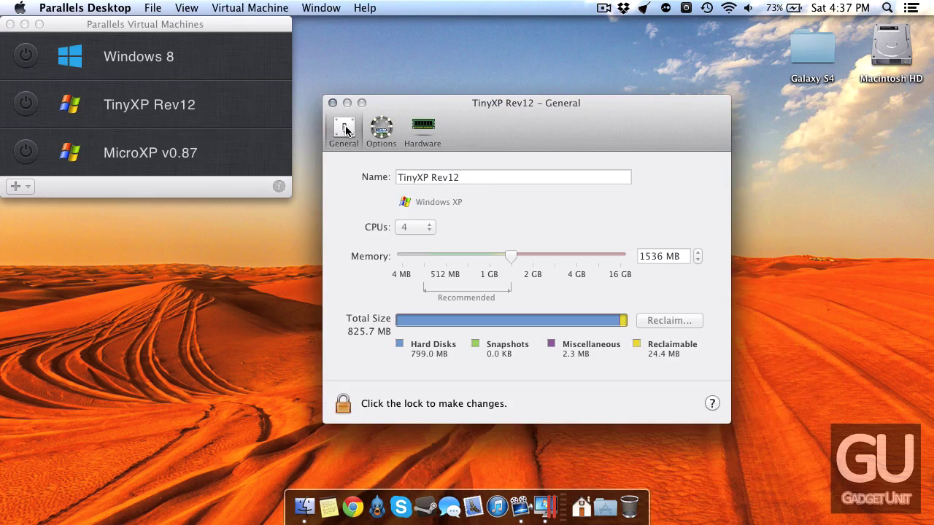
key("super+w")
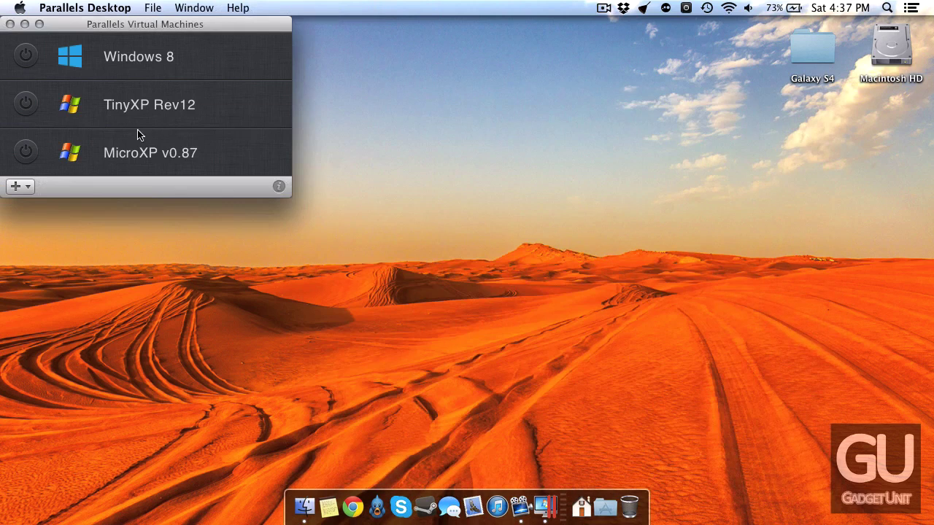
right_click(149, 138)
left_click(175, 170)
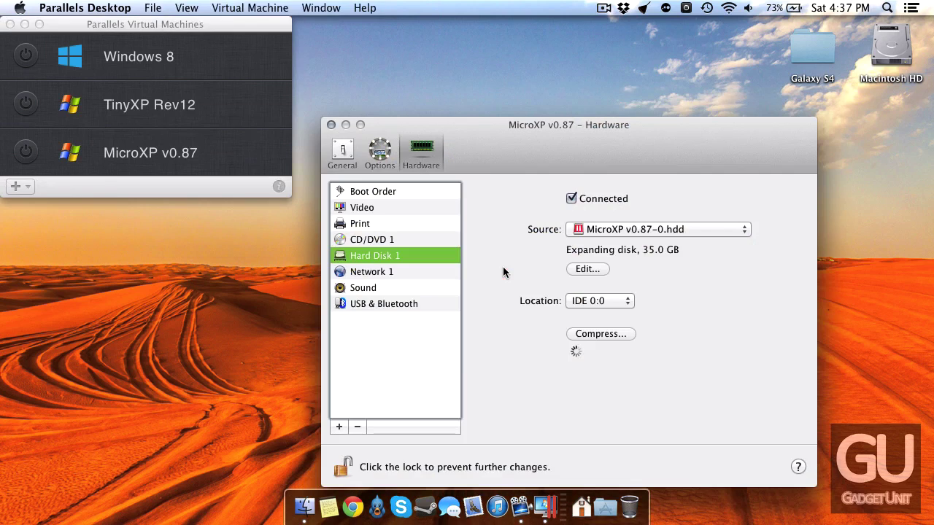
left_click(343, 153)
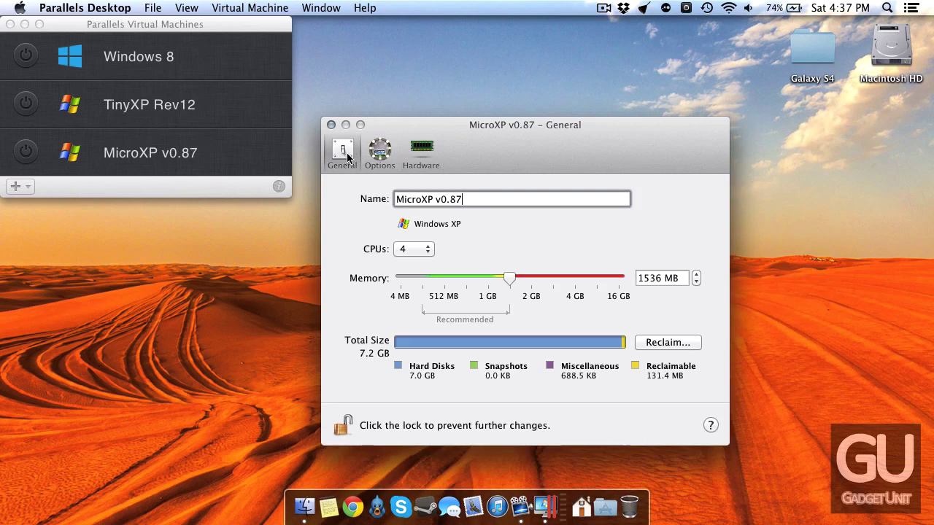
key("super+w")
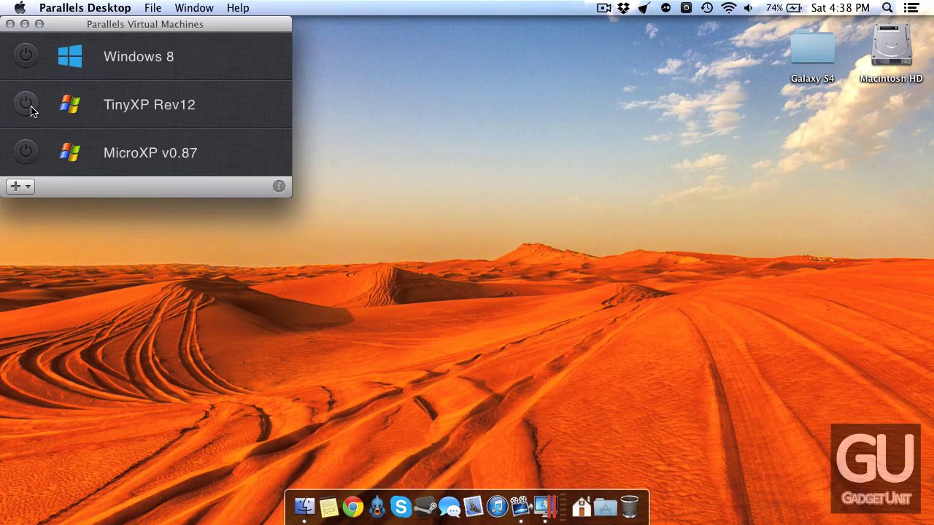
- Start TinyXP Rev12, move its window right, and wait at the XP desktop
left_click(30, 108)
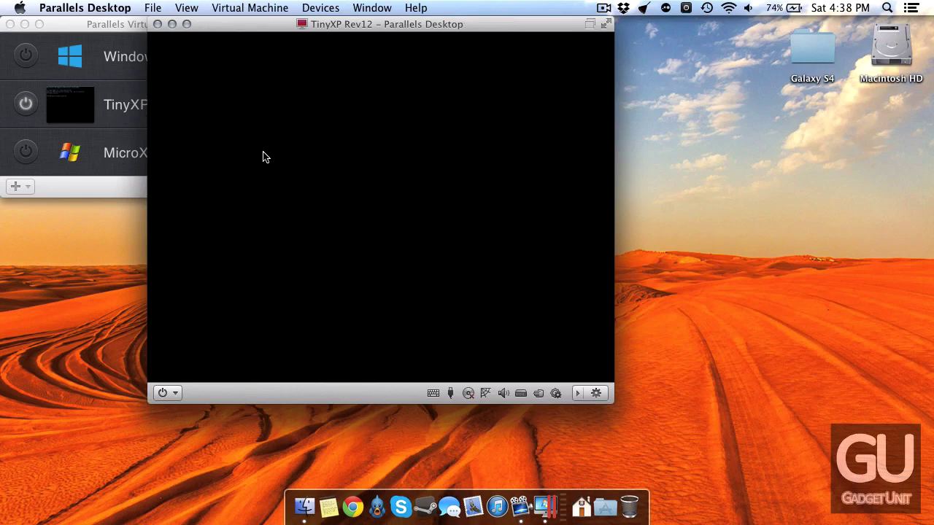
left_click_drag(261, 25, 403, 25)
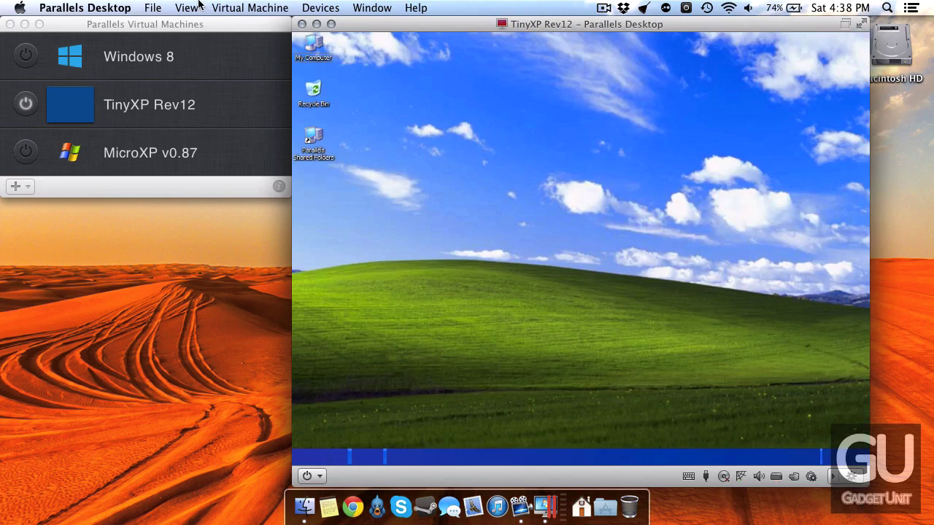
left_click(233, 7)
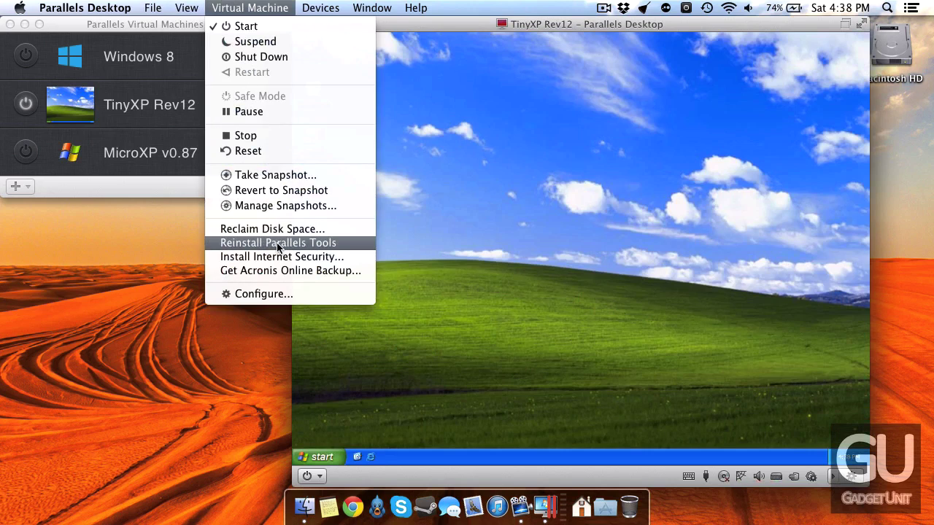
left_click(424, 265)
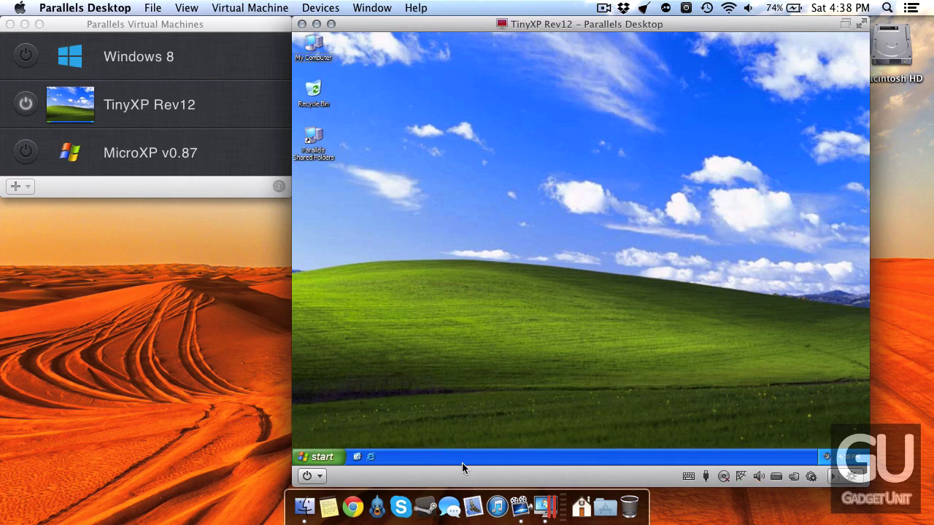
right_click(462, 362)
- Set TinyXP's display resolution to 800 by 600 in Display Properties
left_click(485, 430)
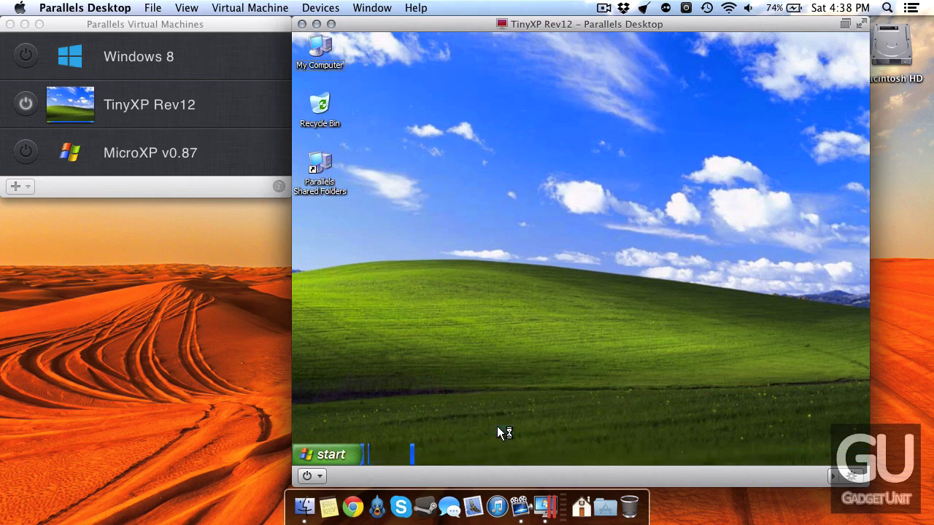
left_click(547, 130)
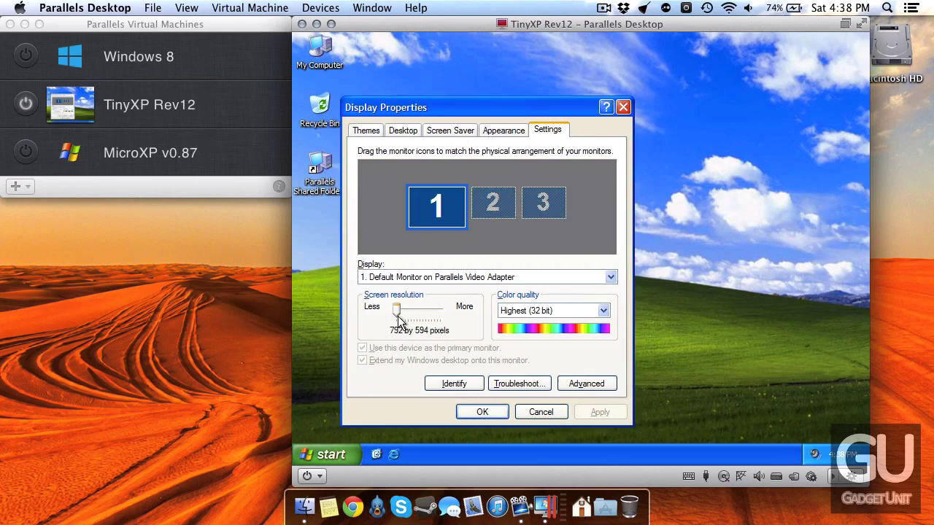
left_click_drag(396, 310, 406, 314)
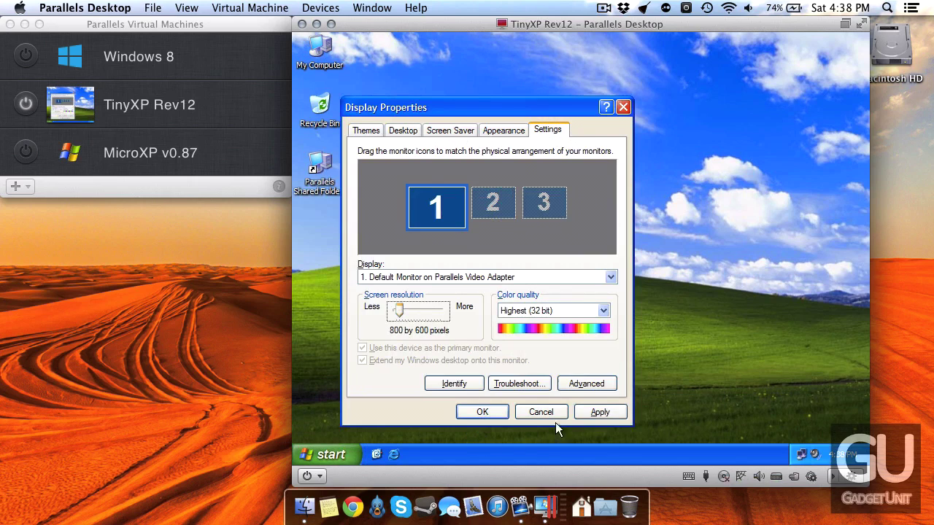
left_click(482, 412)
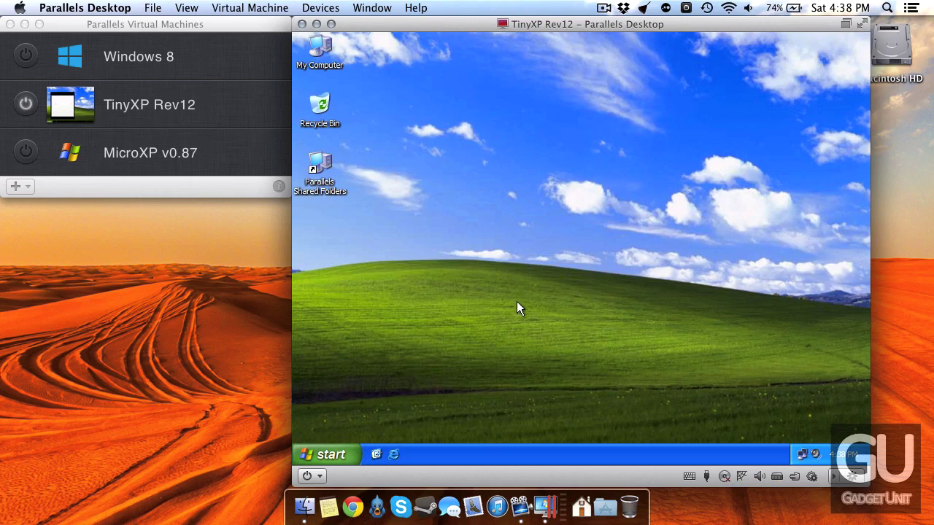
- Move the Mac Dock to the left screen edge
right_click(561, 507)
mouse_move(642, 428)
left_click(736, 434)
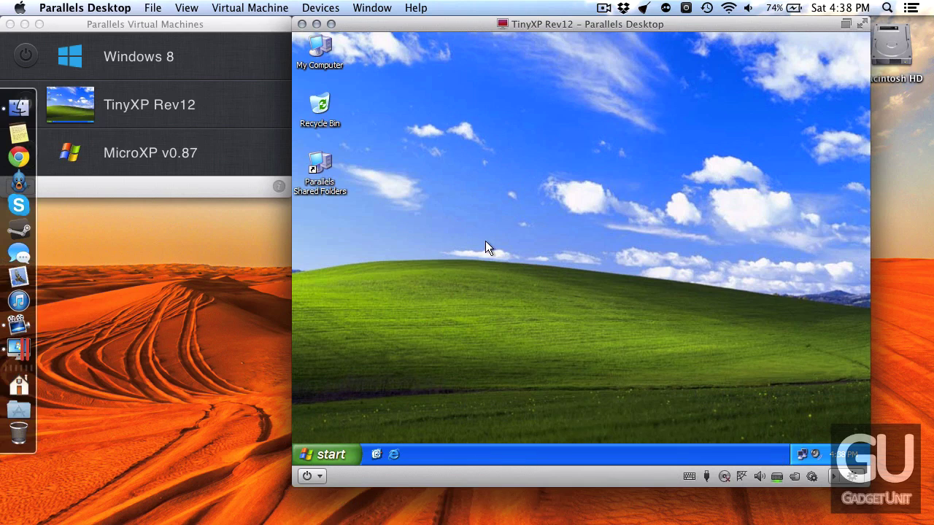
- Reapply the 800 by 600 resolution in Display Properties with Apply and OK
right_click(485, 241)
left_click(489, 333)
left_click(564, 144)
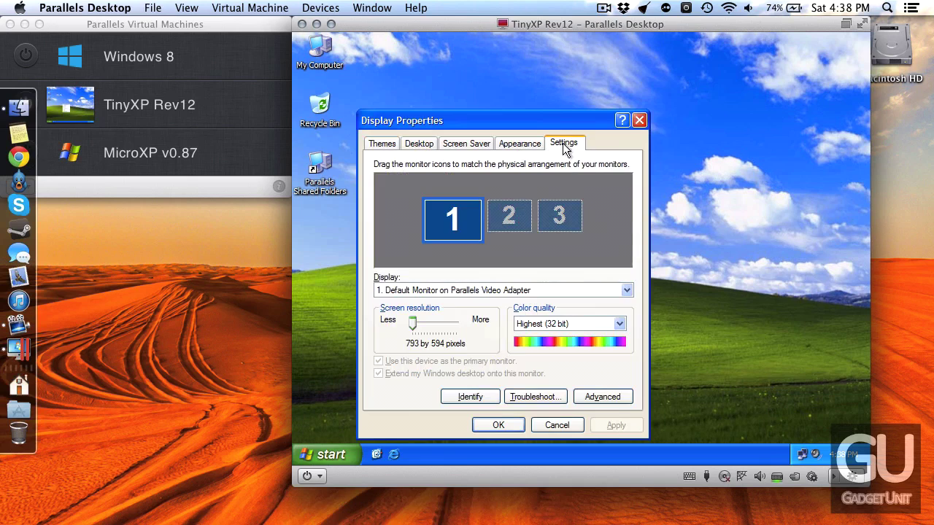
left_click_drag(422, 328, 419, 328)
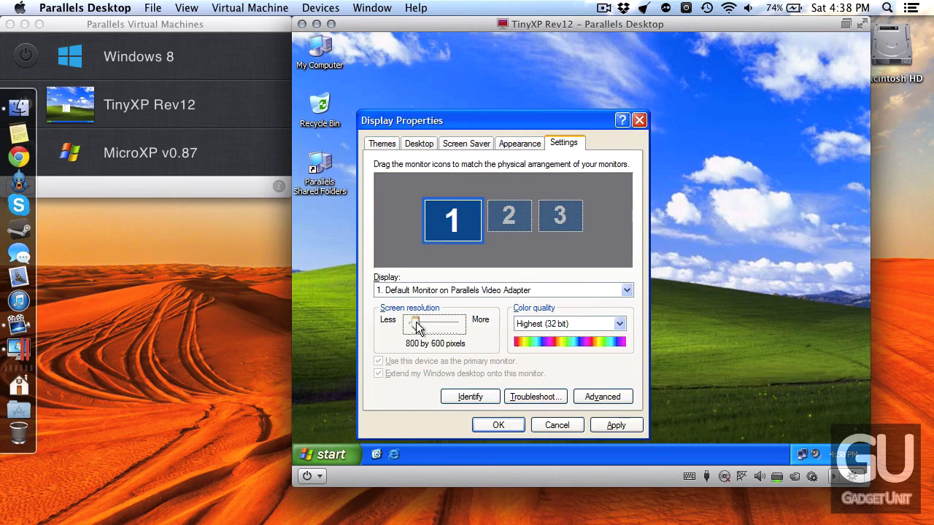
left_click(621, 427)
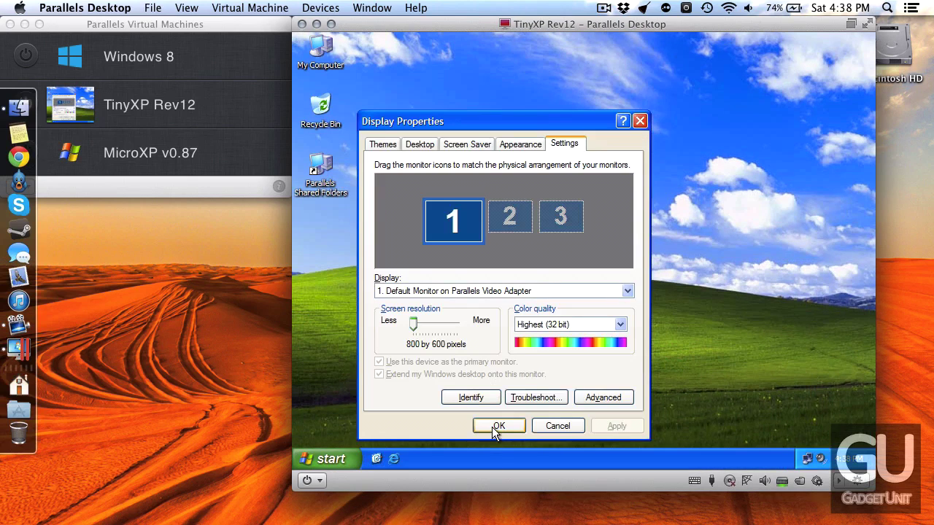
left_click(495, 427)
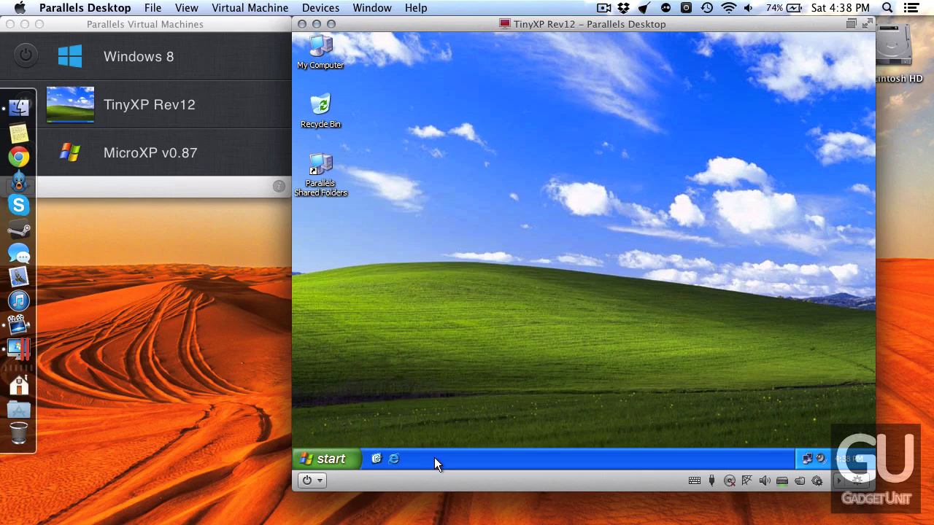
- Open Task Manager from the taskbar and move it to the desktop centre
left_click(338, 458)
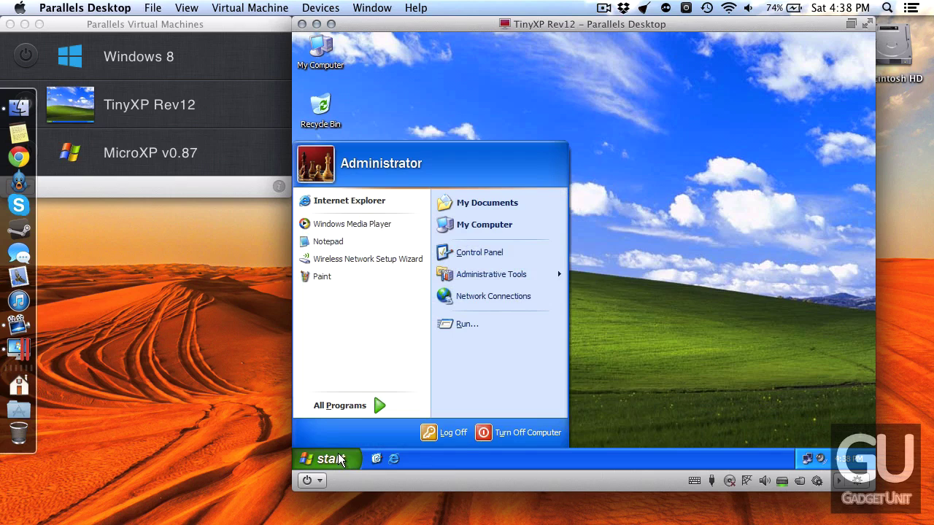
left_click(606, 315)
right_click(542, 459)
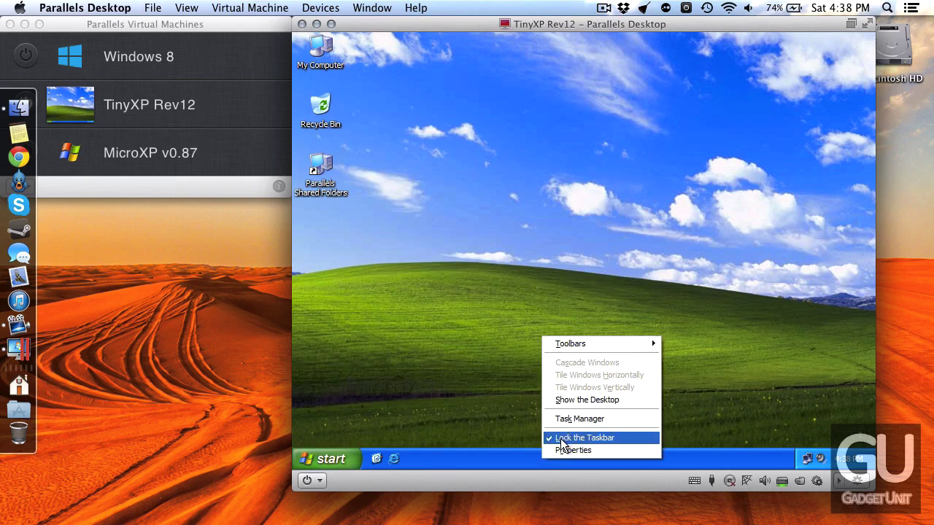
left_click(573, 419)
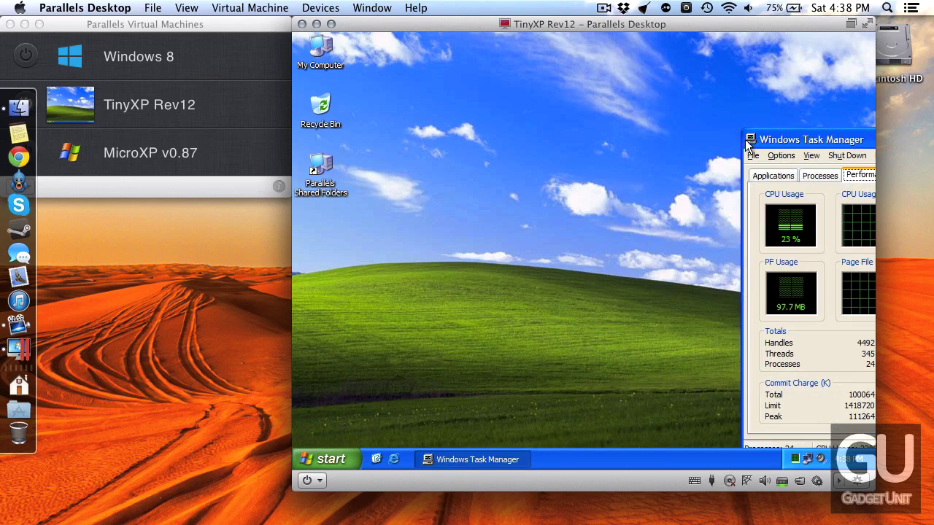
left_click_drag(777, 147, 570, 82)
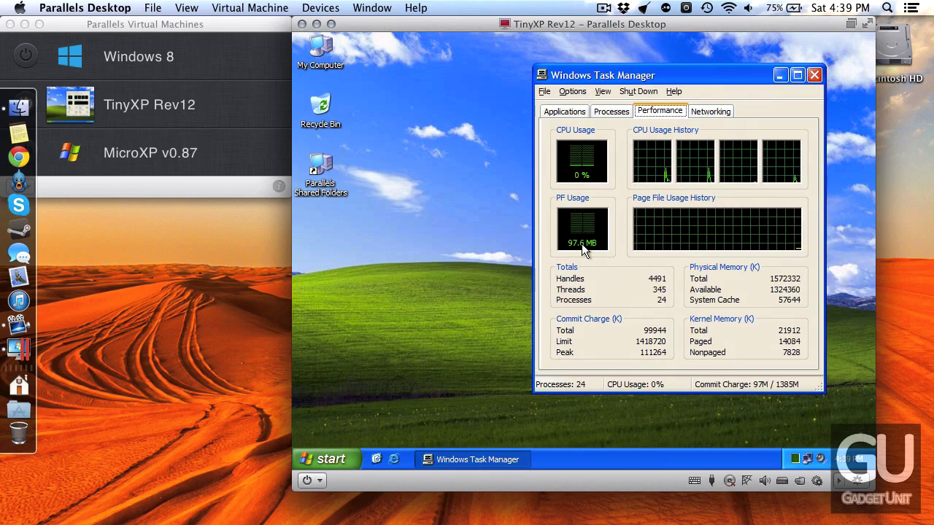
- Review Task Manager's Processes and Performance tabs, close it, then open My Computer and select C:
left_click(325, 459)
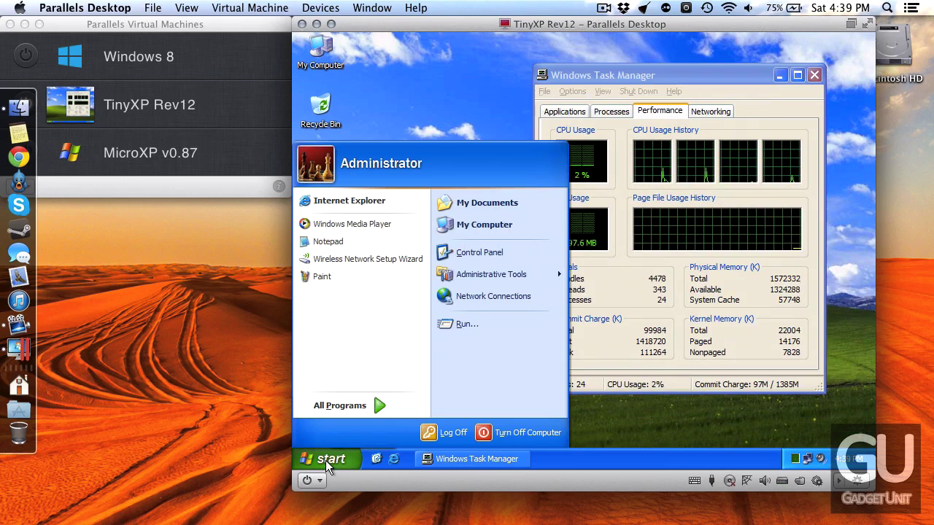
left_click(369, 406)
left_click(627, 291)
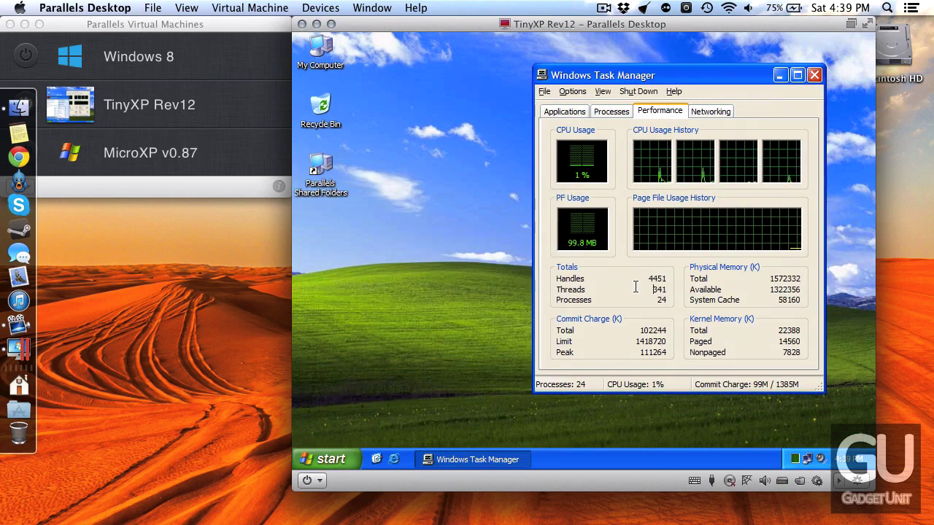
left_click(612, 116)
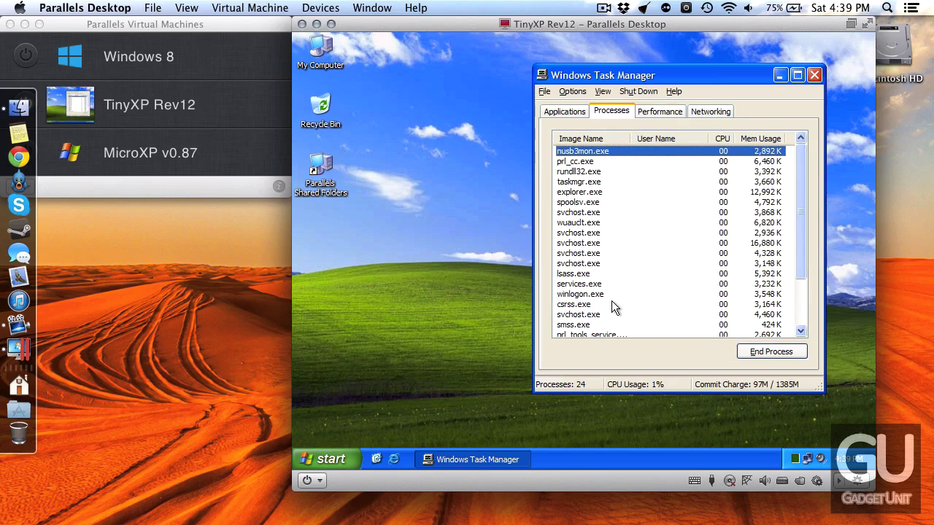
scroll(611, 301, "down", 3)
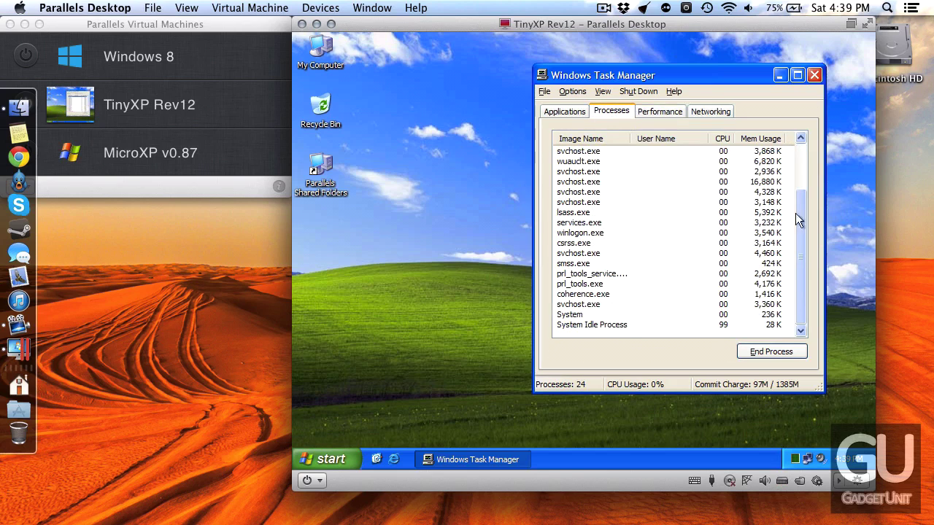
left_click(646, 117)
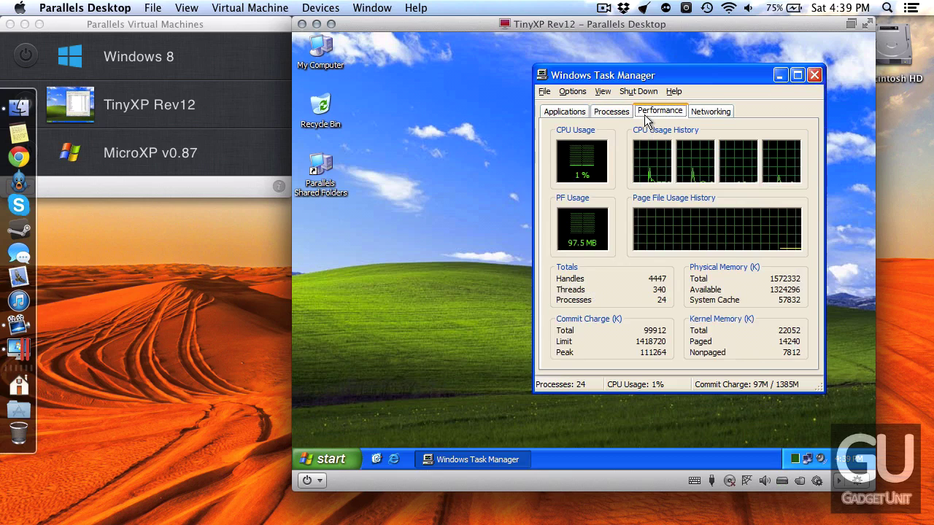
left_click(810, 74)
key("super+e")
left_click(562, 243)
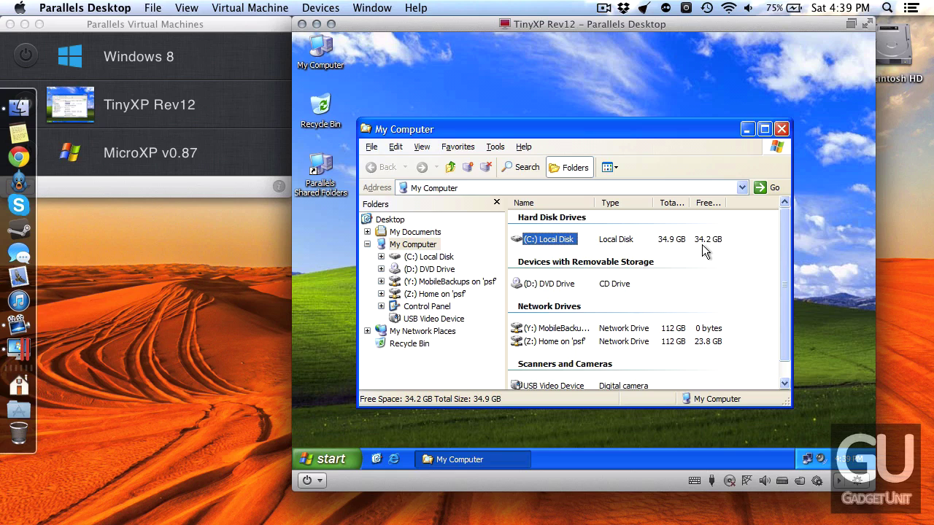
- Close My Computer, turn off TinyXP from the Start menu, and close its stopped window
key("alt+F4")
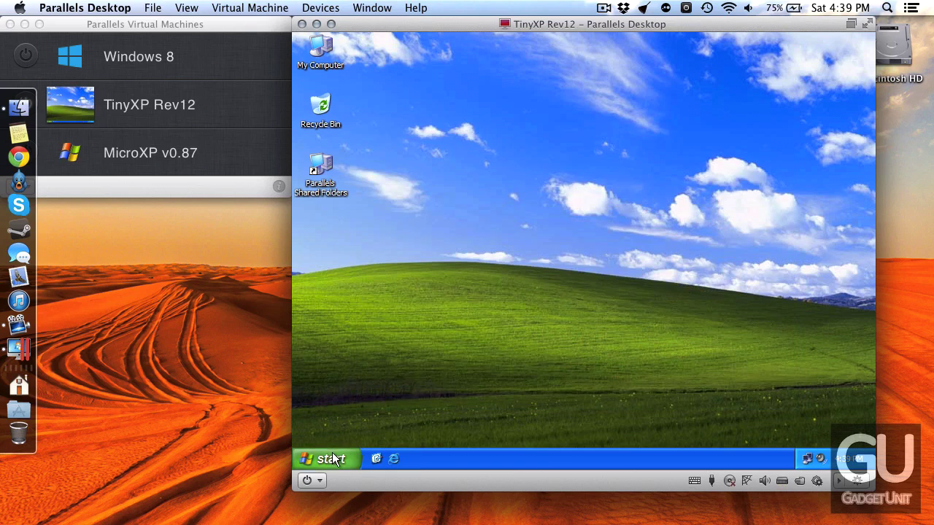
key("super")
left_click(547, 436)
left_click(589, 208)
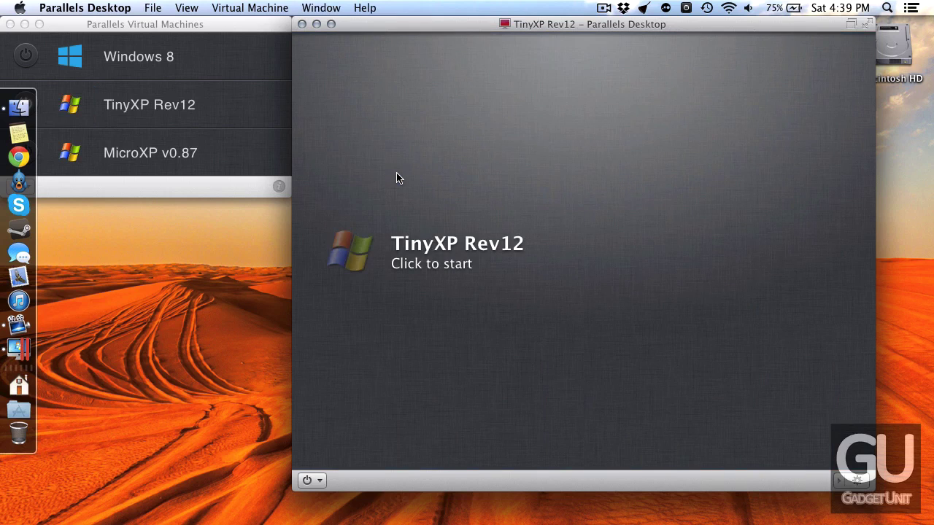
left_click(302, 24)
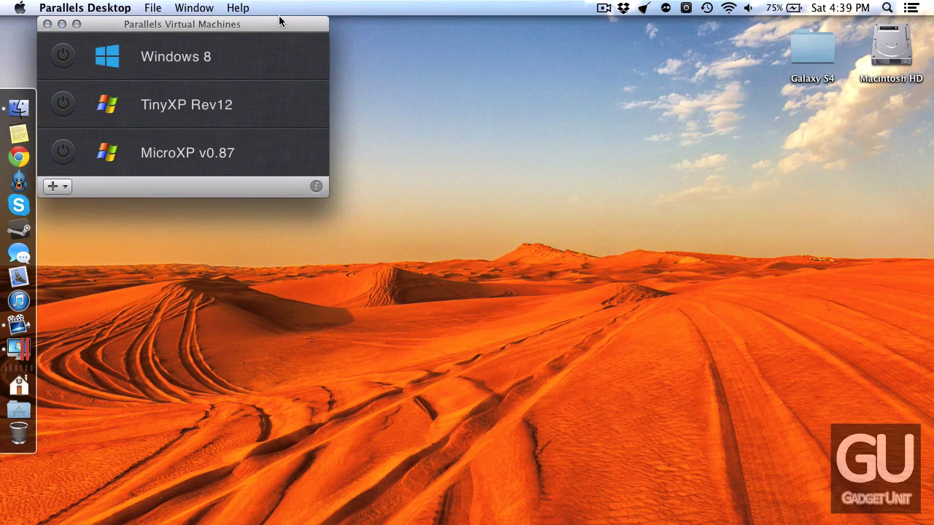
- Remove the TinyXP Rev12 virtual machine and move its files to the Trash
double_click(141, 143)
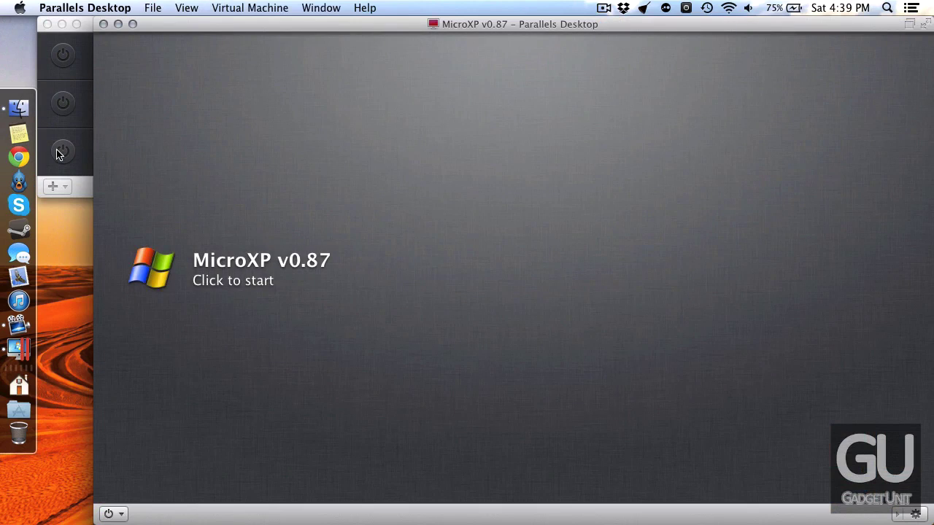
left_click(84, 133)
double_click(173, 109)
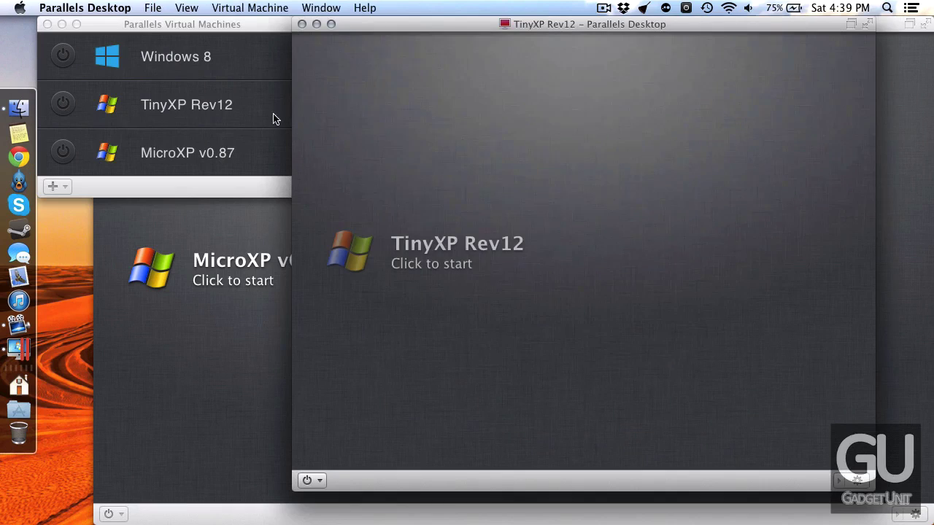
key("super+w")
right_click(269, 104)
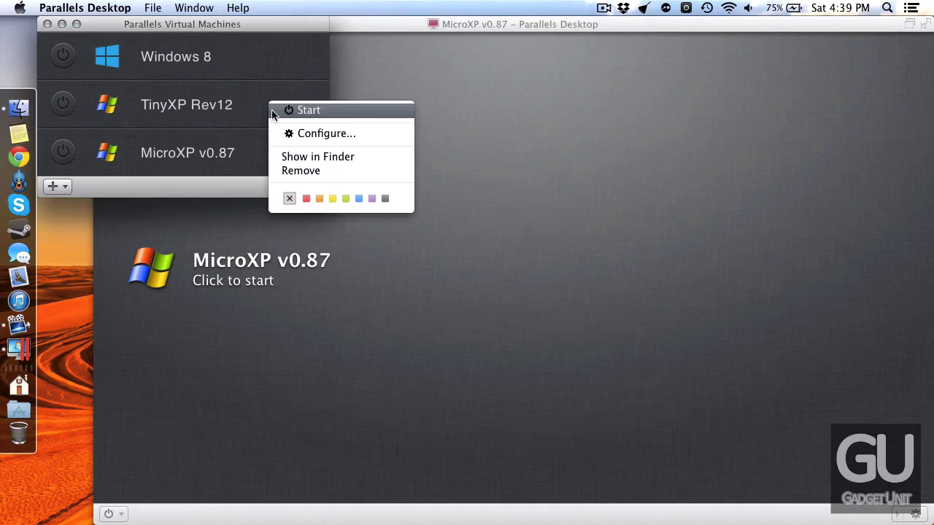
left_click(315, 174)
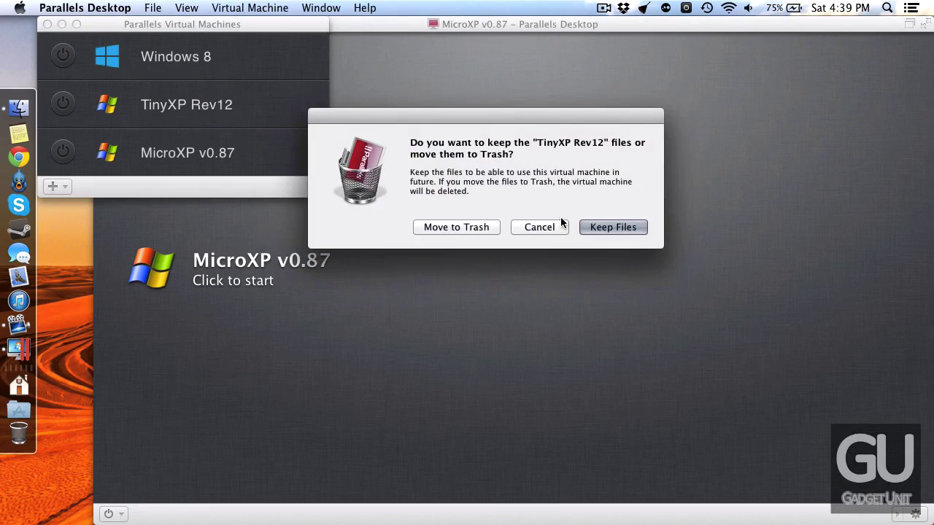
left_click(485, 227)
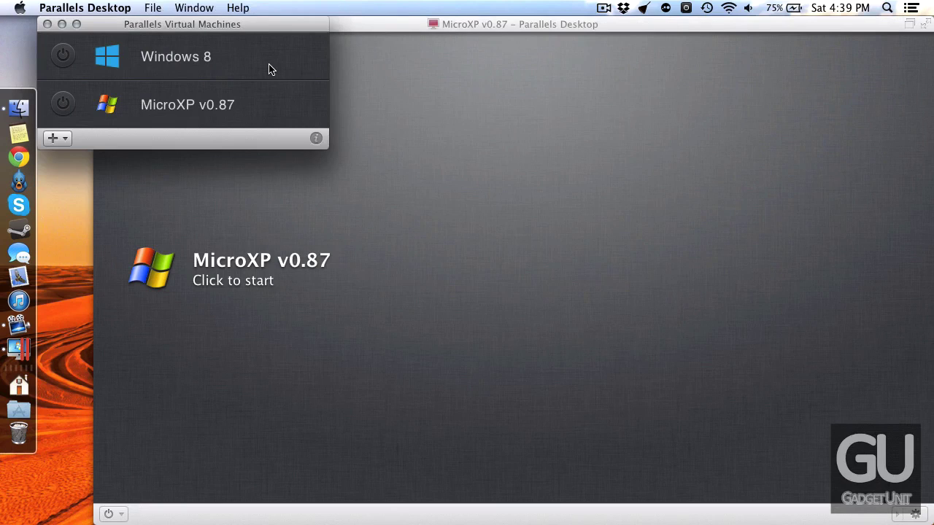
- Remove Windows 8, move its files to the Trash, and empty the Trash
right_click(269, 68)
left_click(285, 133)
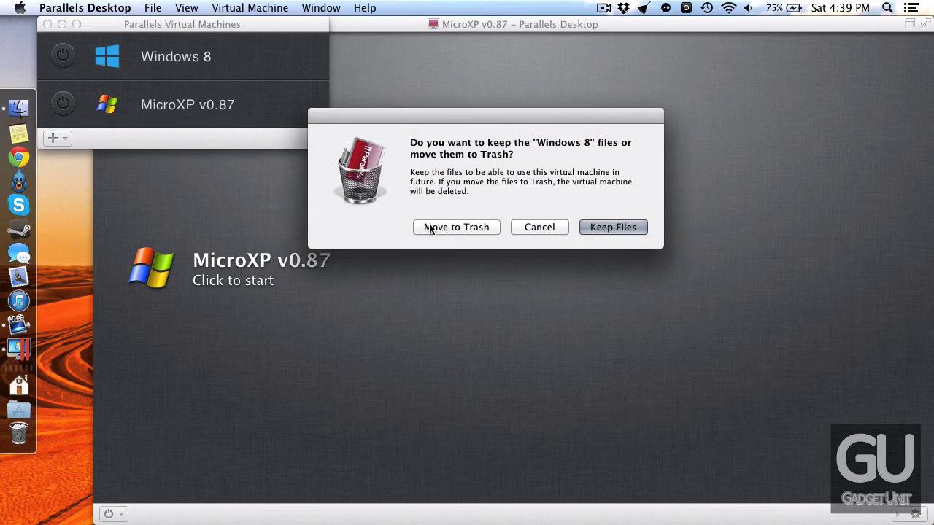
left_click(444, 228)
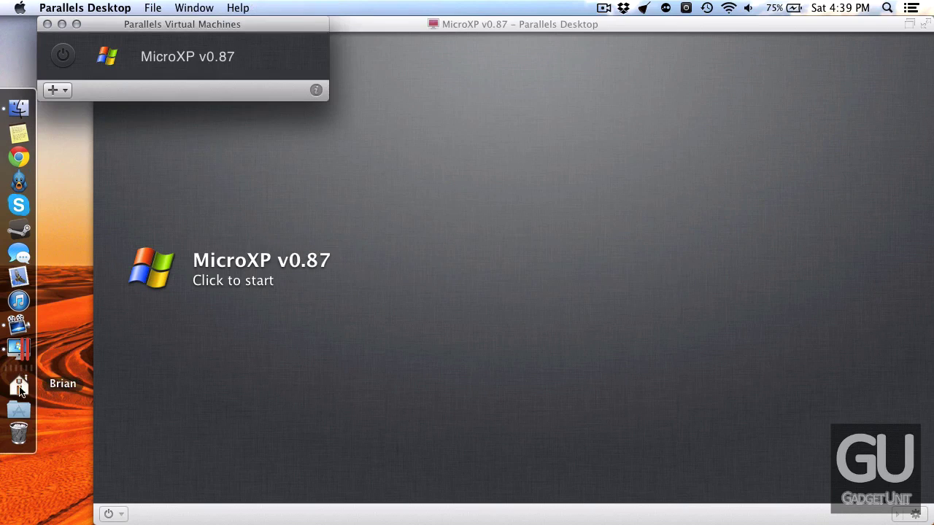
right_click(19, 434)
left_click(80, 443)
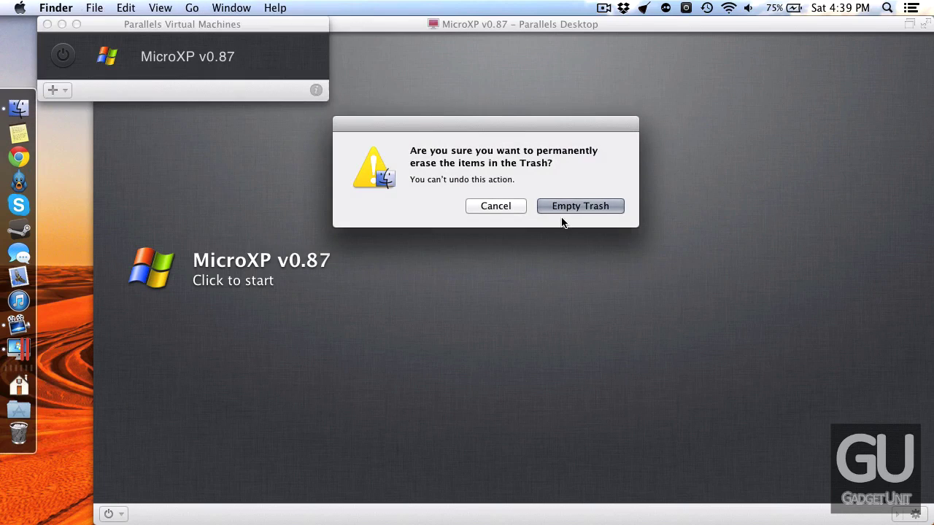
left_click(557, 212)
- Close the virtual machines list and start MicroXP v0.87
left_click(41, 30)
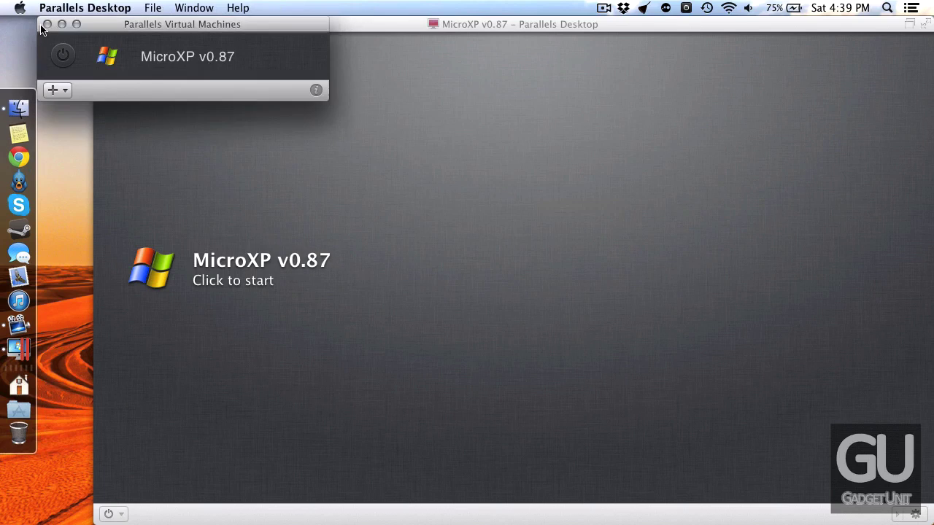
left_click(45, 25)
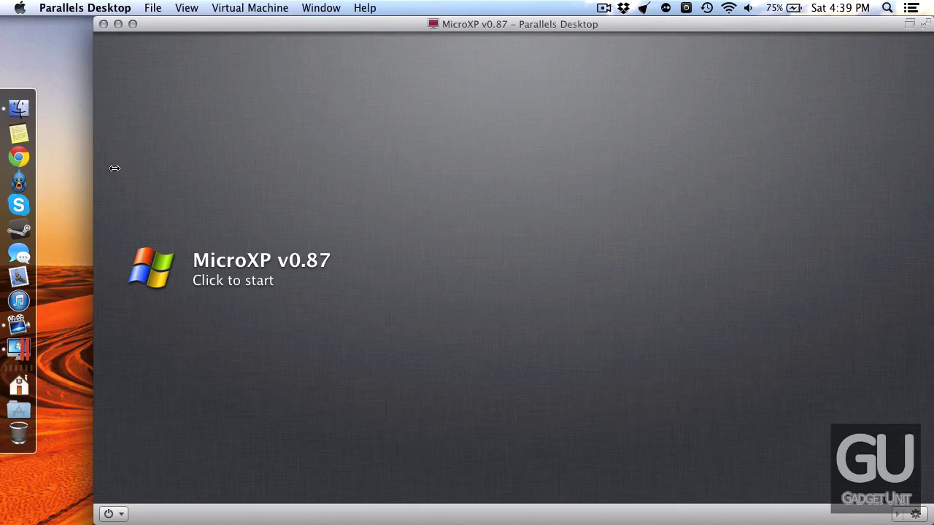
left_click(151, 266)
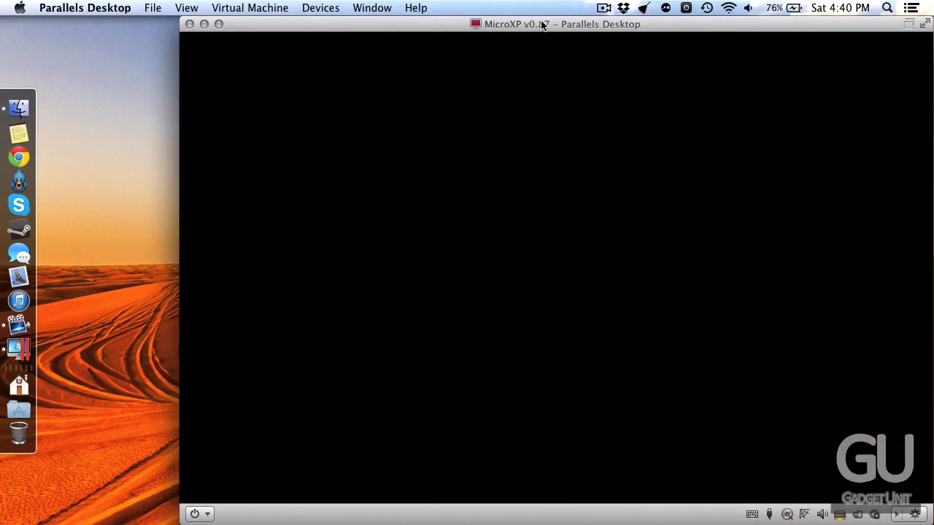
- Move the MicroXP window slightly left while it boots to the game desktop
left_click_drag(544, 25, 454, 20)
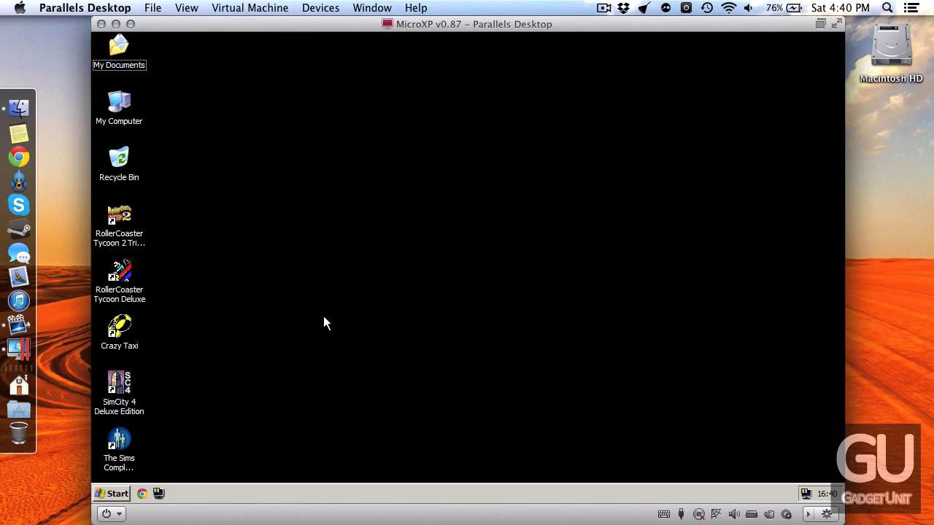
- Drop the MicroXP resolution to 800 by 600, keep it, and shift the VM window right
right_click(252, 264)
left_click(304, 356)
left_click(397, 159)
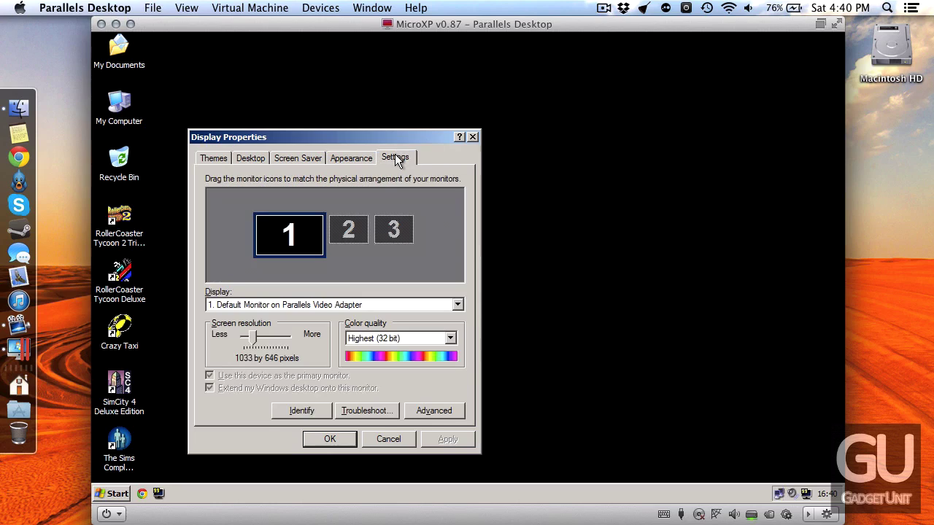
left_click_drag(252, 334, 245, 336)
left_click(334, 443)
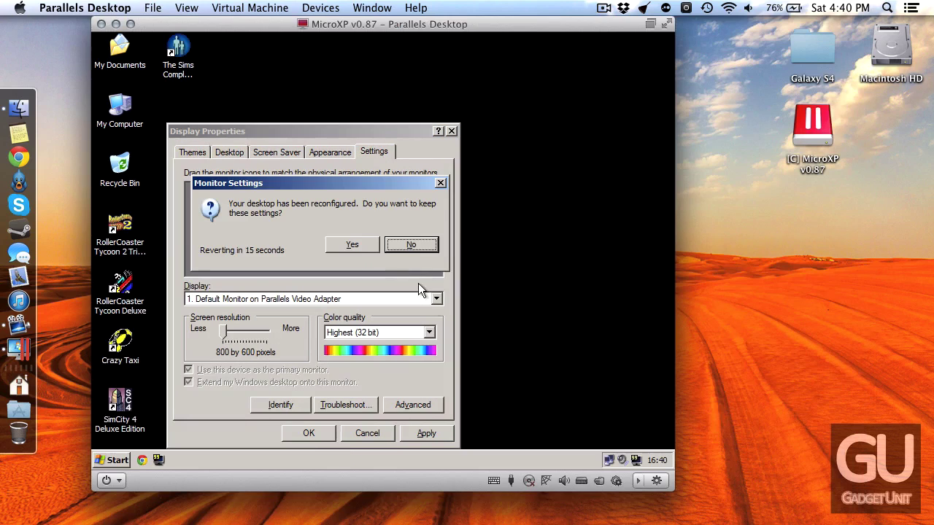
left_click(352, 241)
left_click_drag(400, 20, 464, 26)
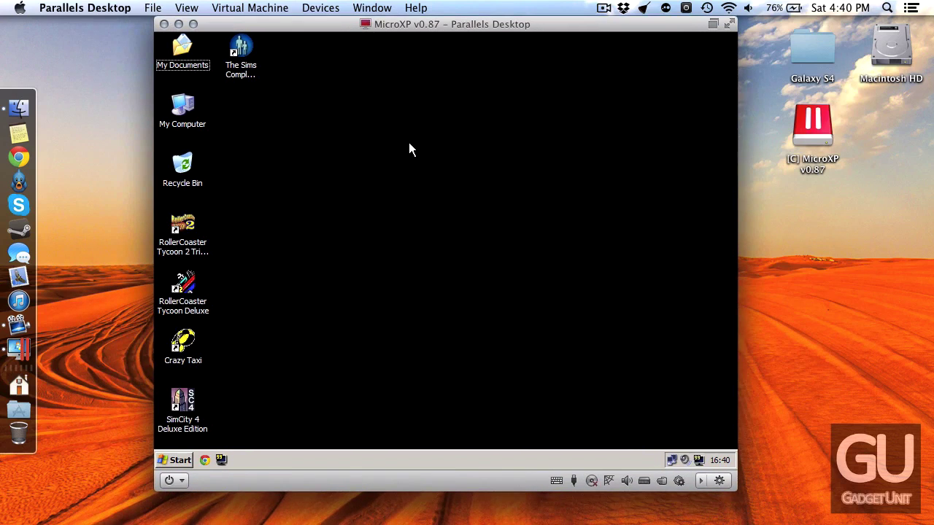
- Open My Computer on the XP desktop and select the (C:) Local Disk drive
left_click(181, 460)
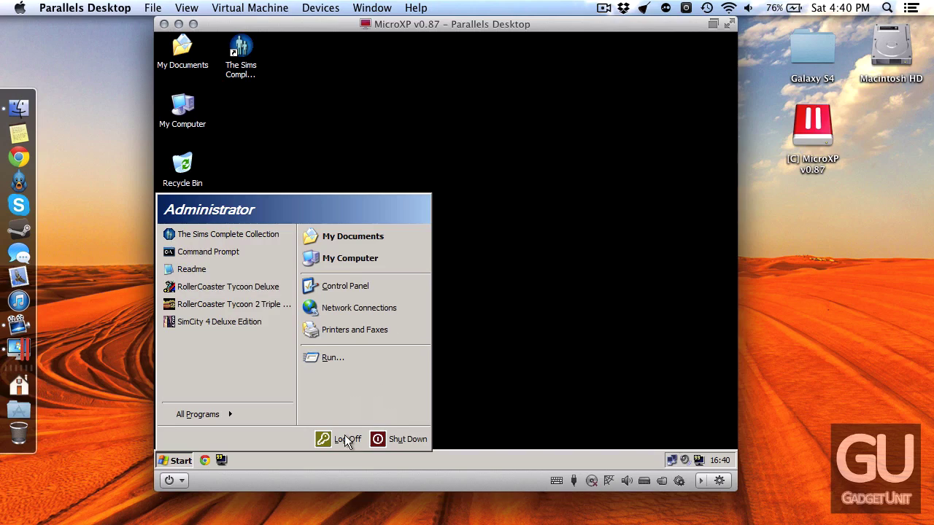
left_click(472, 162)
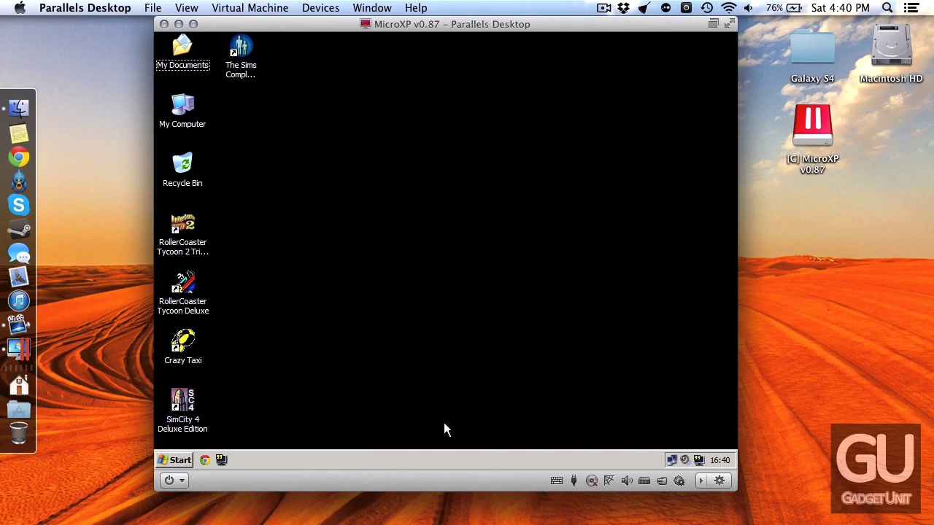
left_click(178, 109)
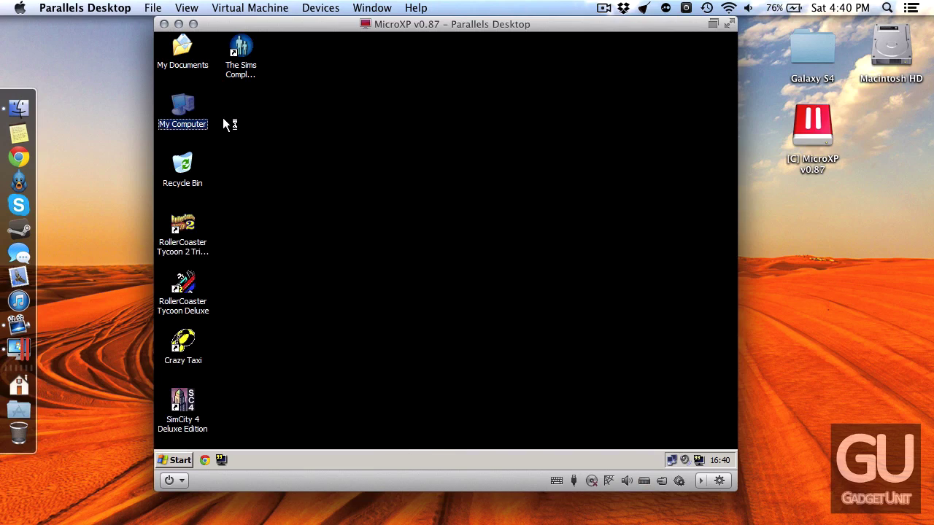
left_click(348, 148)
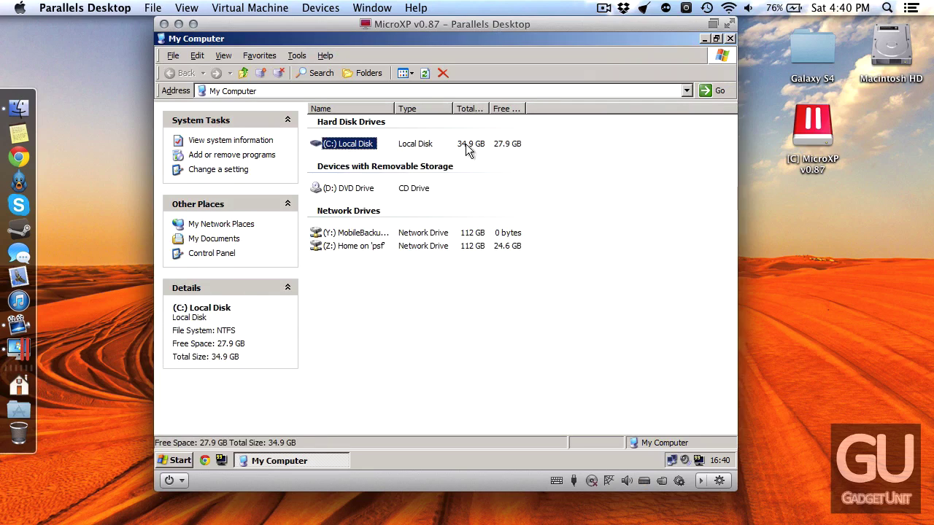
- Restore and centre the My Computer window, then open C: and its Games folder
double_click(290, 41)
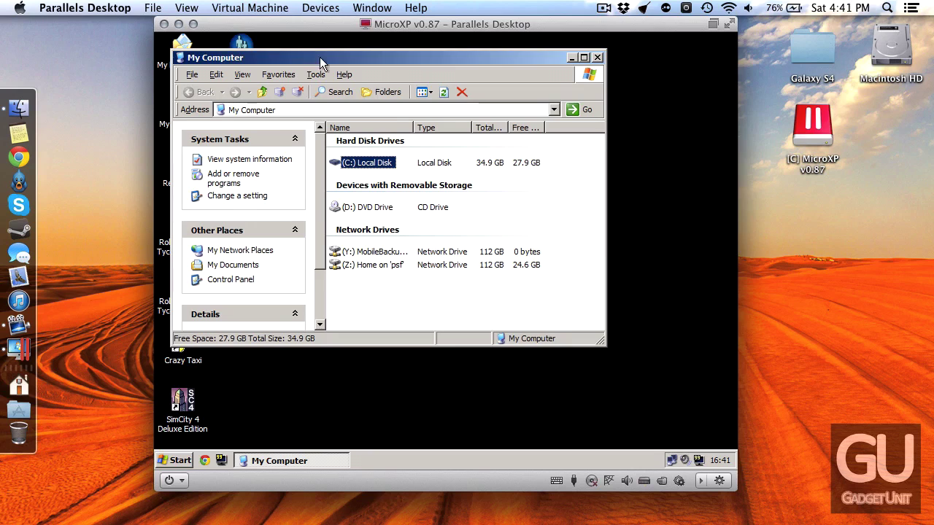
left_click_drag(299, 45, 383, 100)
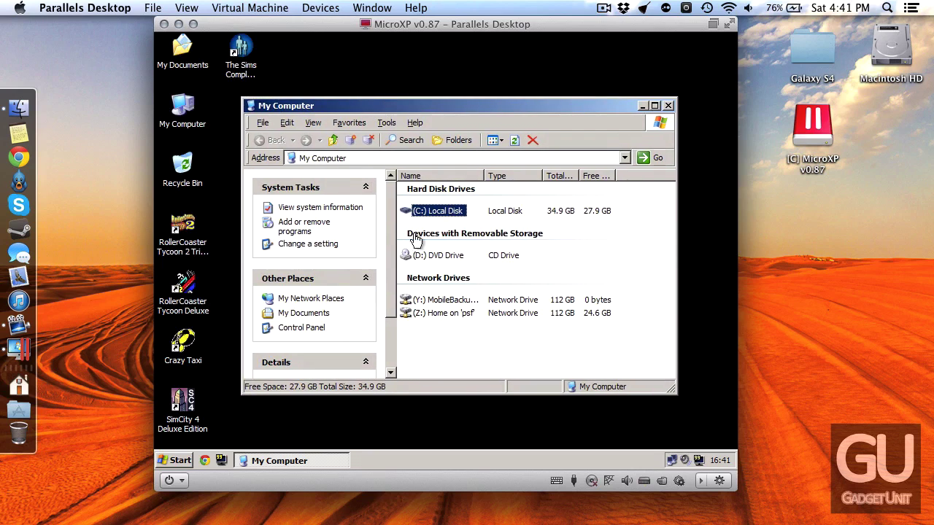
double_click(445, 211)
double_click(423, 214)
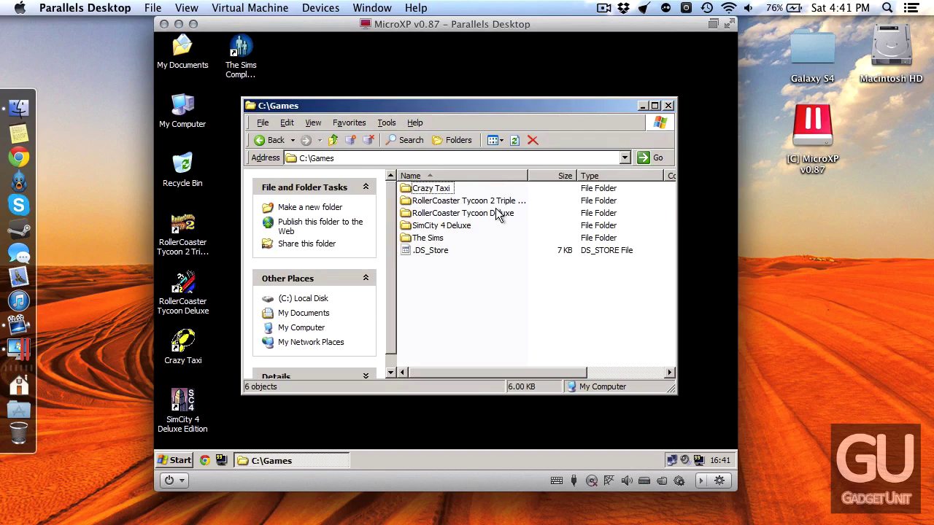
- Browse The Sims folder's files, return to Games, and close the Explorer window with Alt+F4
double_click(428, 238)
scroll(430, 277, "down", 10)
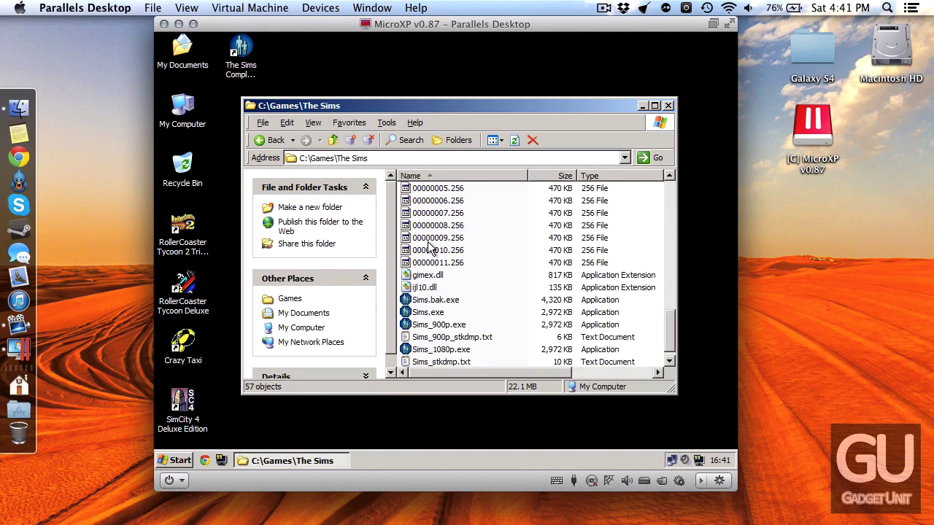
scroll(375, 210, "up", 10)
left_click(264, 140)
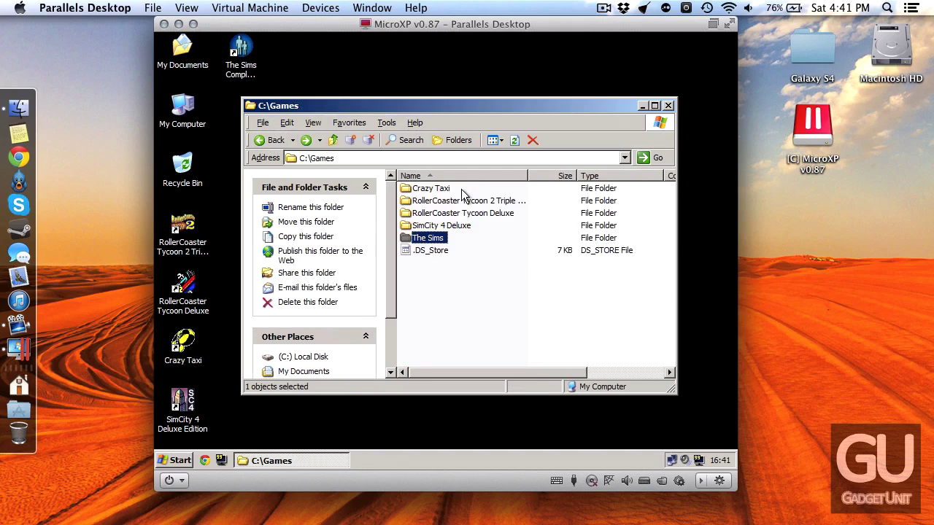
left_click(432, 291)
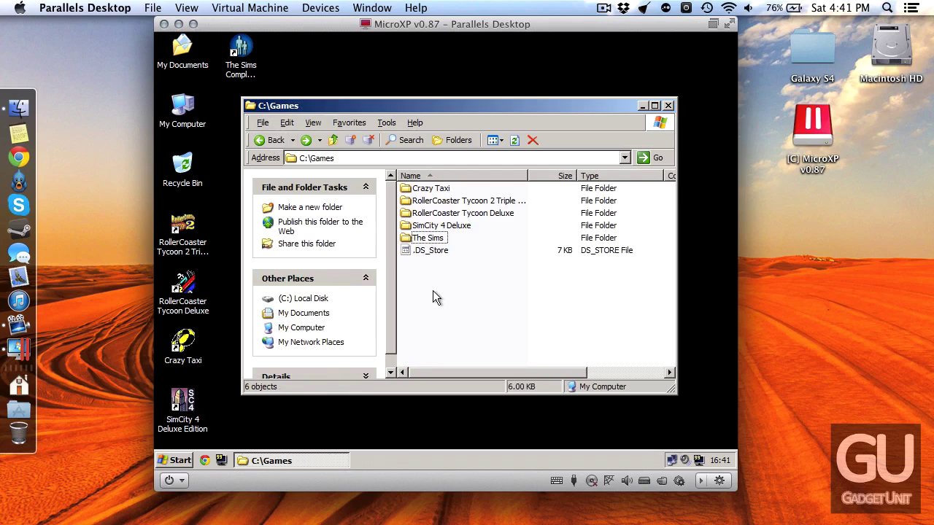
key("alt+F4")
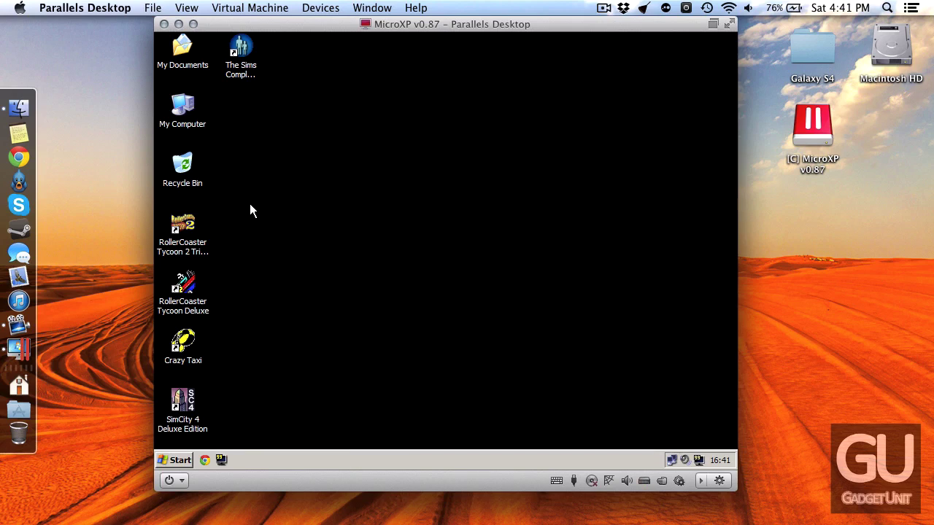
left_click(177, 460)
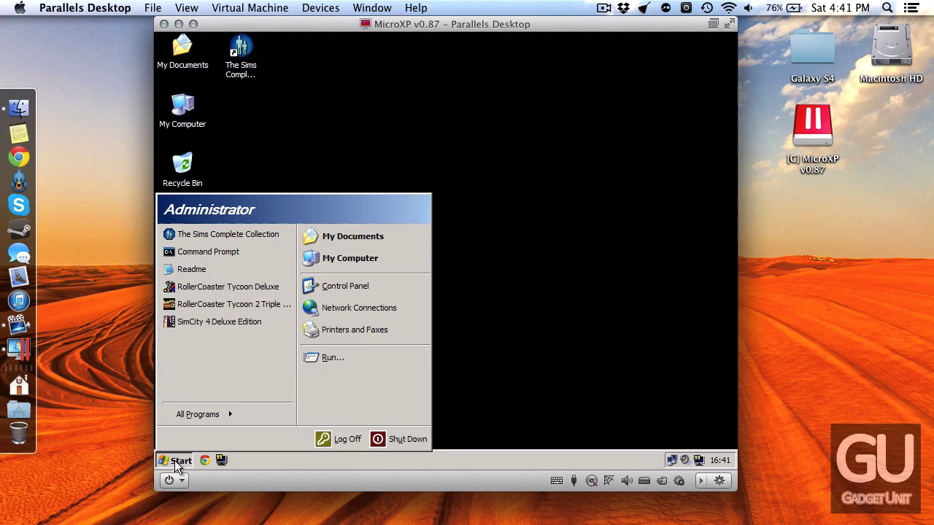
- Open Add or Remove Programs from the Control Panel, closing the Control Panel window
left_click(344, 280)
double_click(351, 134)
left_click(730, 40)
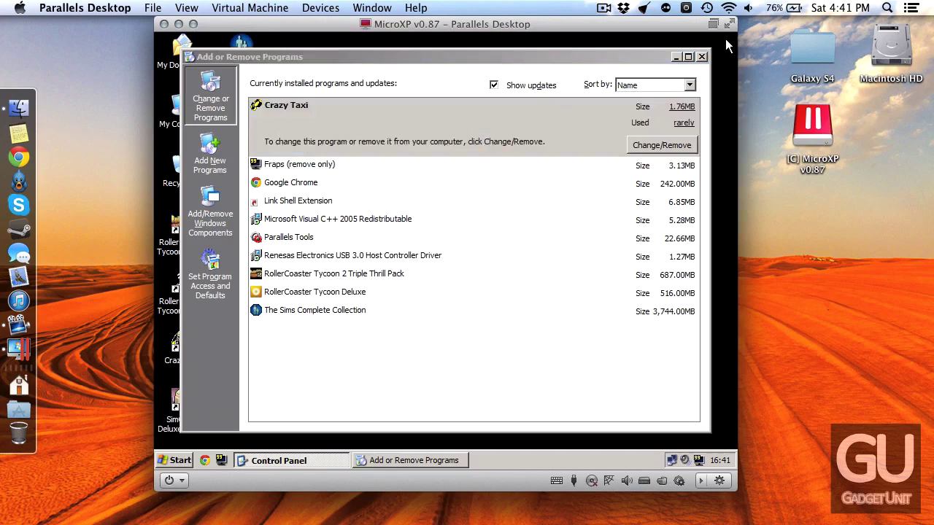
left_click_drag(390, 56, 493, 50)
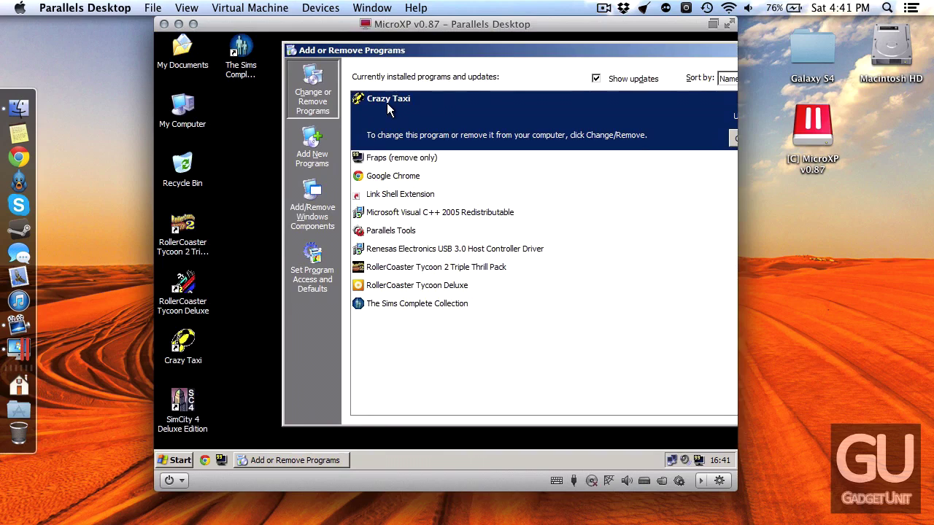
- Review the Fraps, Google Chrome, Link Shell Extension, Parallels Tools and Renesas USB 3.0 entries
left_click(385, 157)
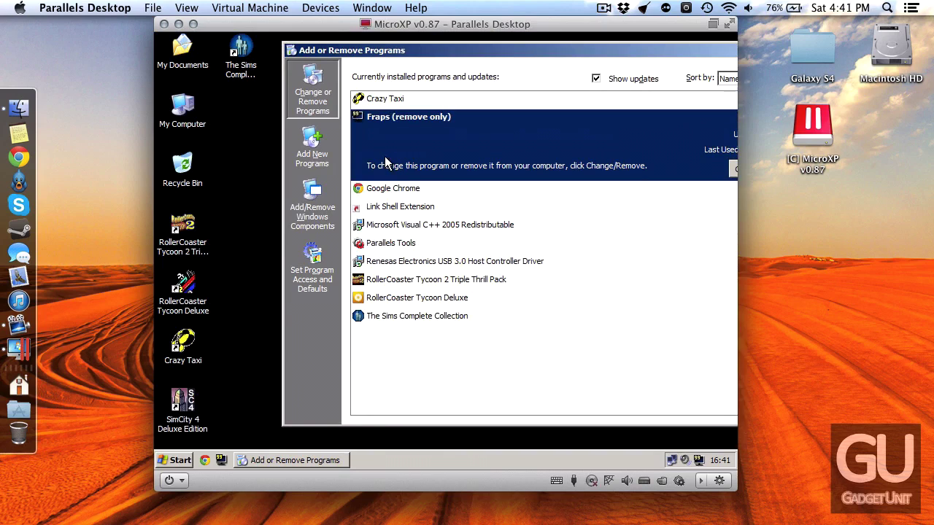
left_click(392, 197)
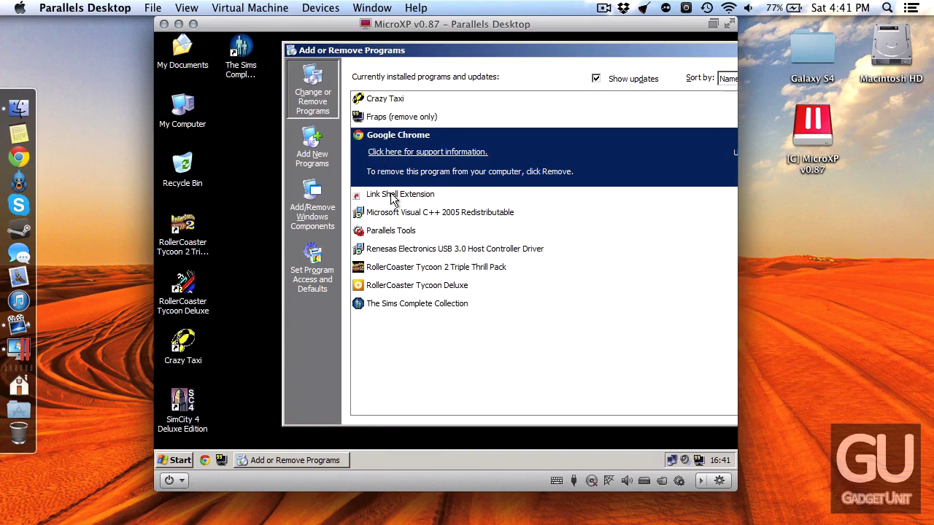
left_click(392, 198)
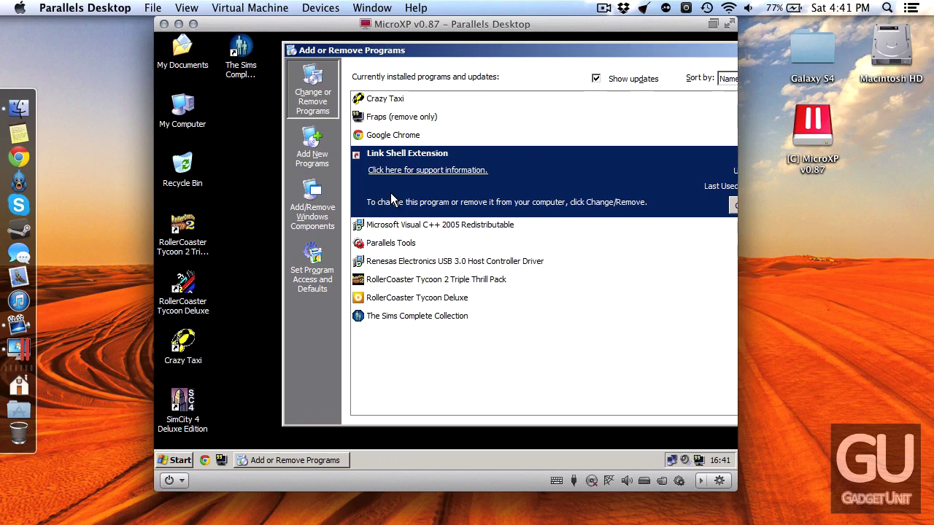
left_click(395, 244)
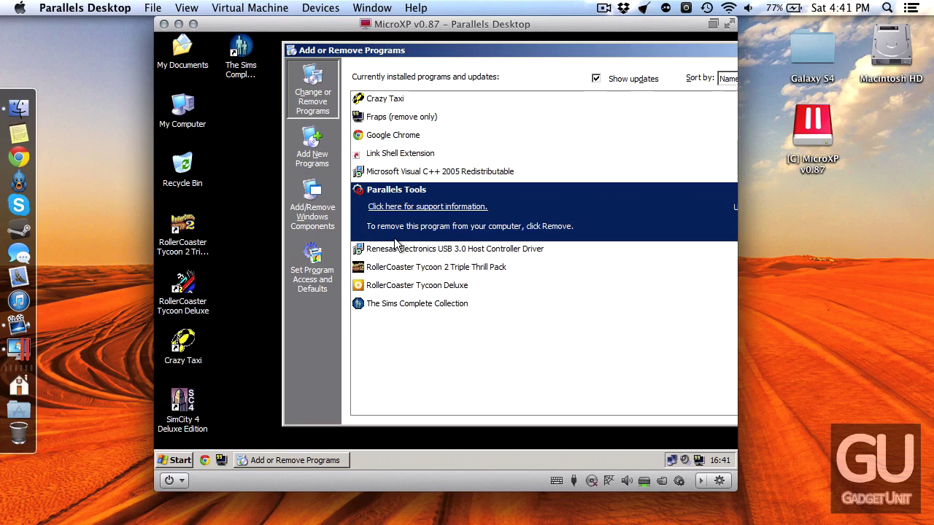
left_click(439, 247)
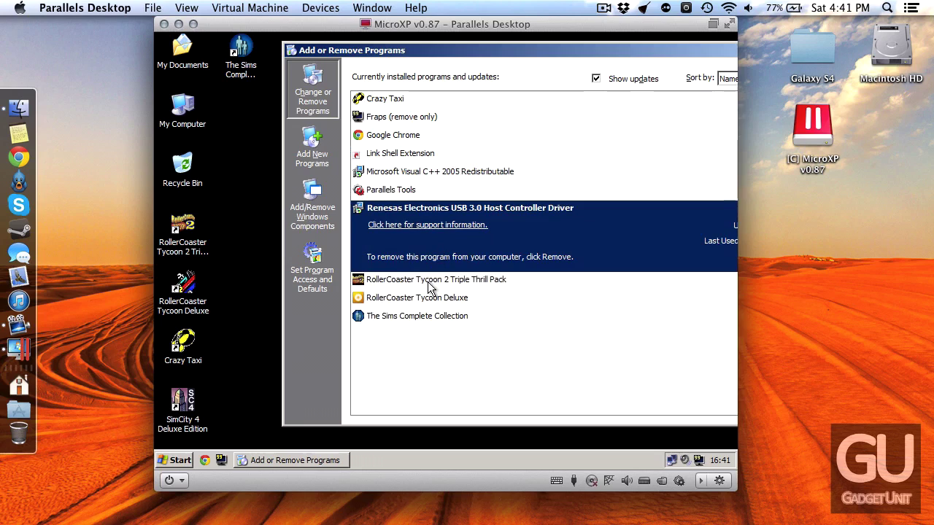
- Check the RCT2 Triple Thrill Pack, RCT Deluxe and Sims entries, then close the window
left_click(431, 281)
left_click(430, 286)
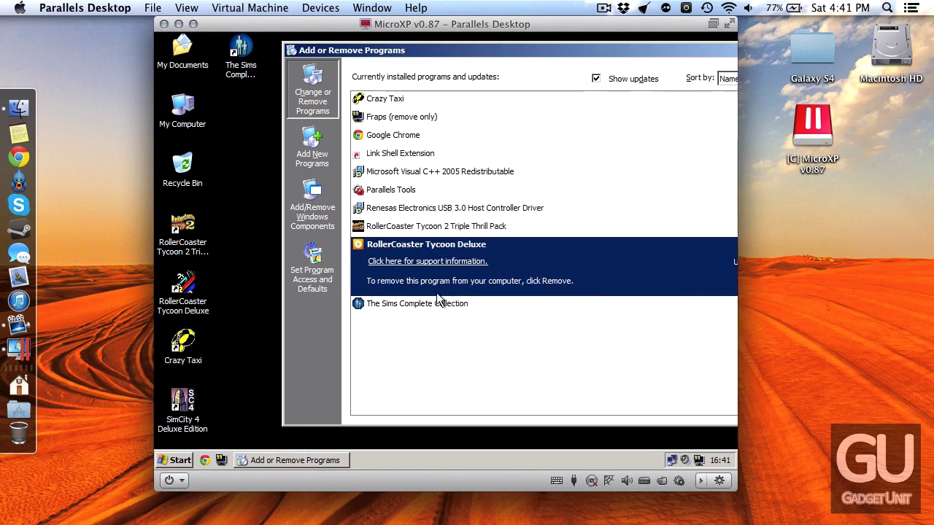
left_click(442, 304)
key("alt+space")
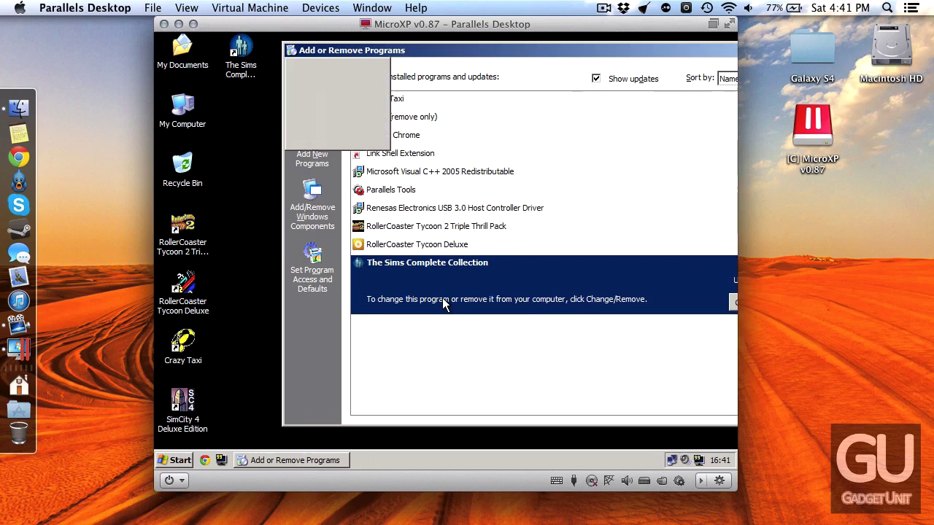
key("c")
right_click(402, 451)
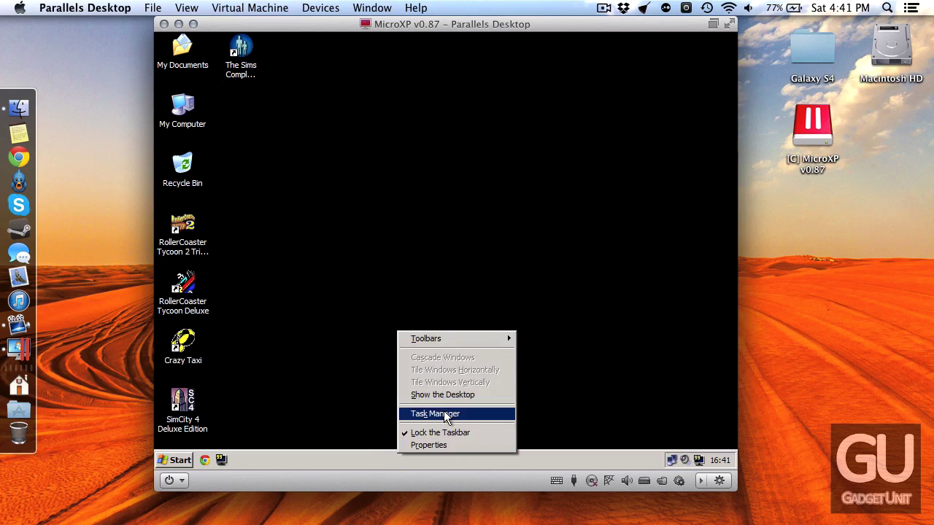
left_click(445, 414)
left_click_drag(703, 144, 455, 76)
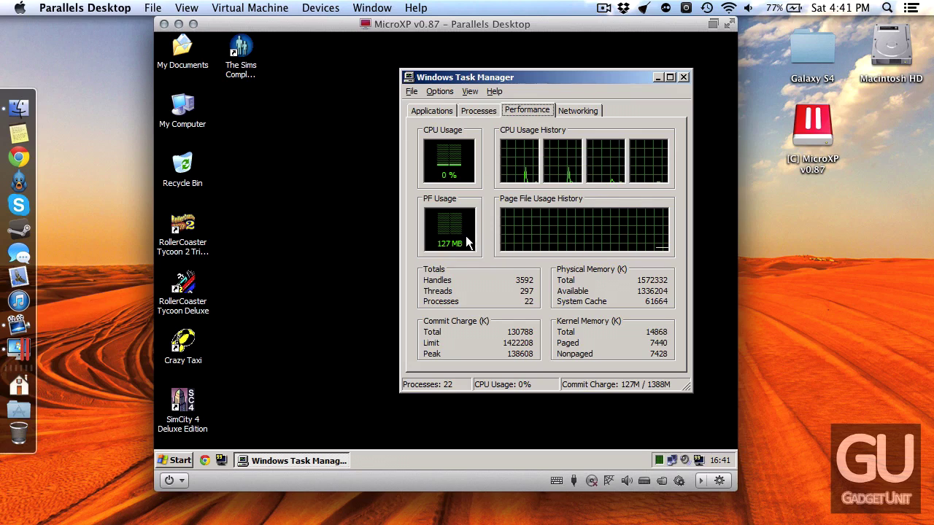
left_click(481, 112)
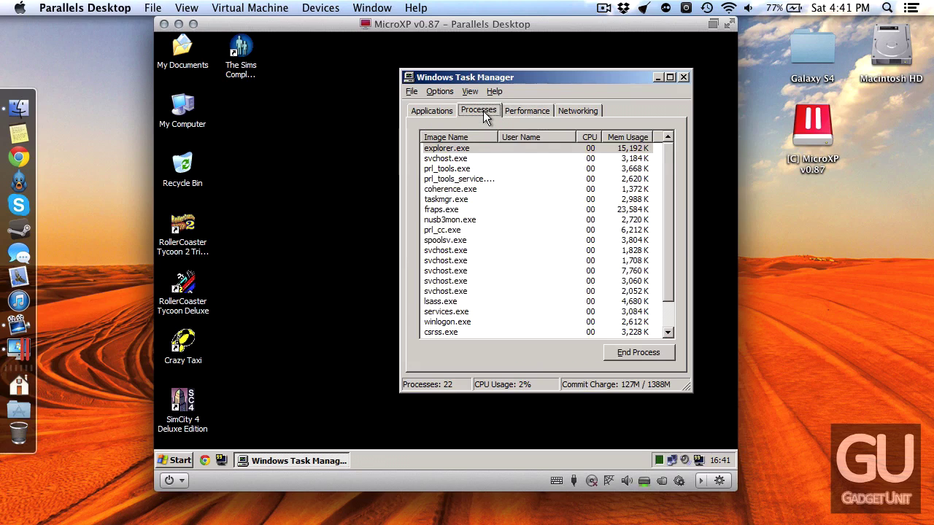
left_click(527, 110)
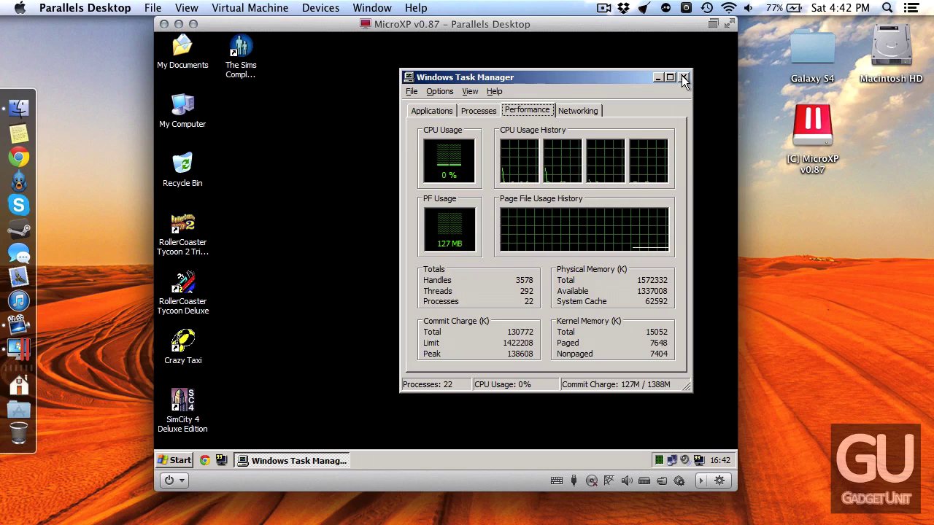
left_click(683, 77)
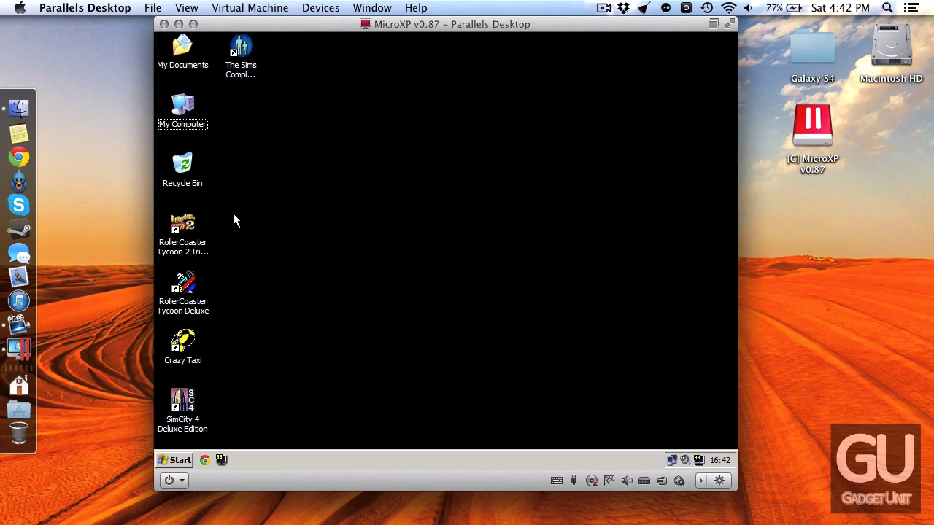
- Launch RollerCoaster Tycoon 2 and load the Woodstock saved park
double_click(183, 227)
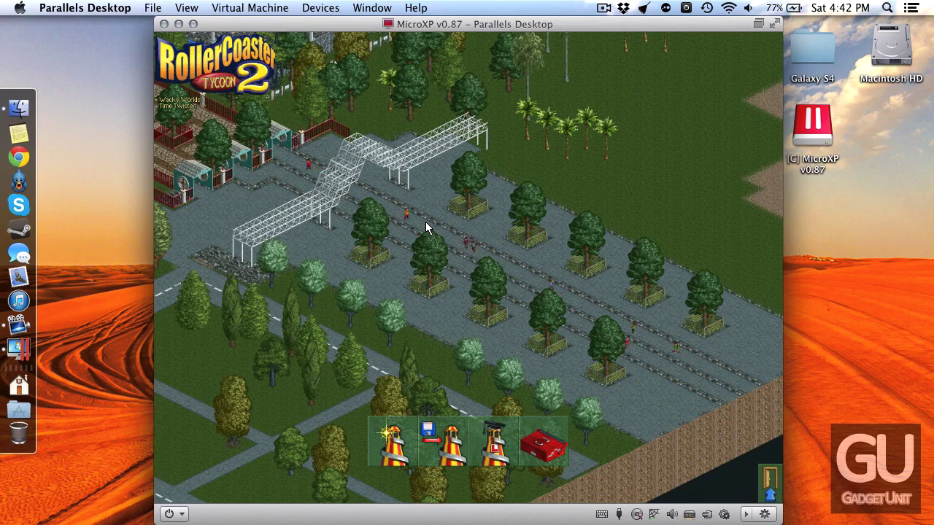
left_click(393, 441)
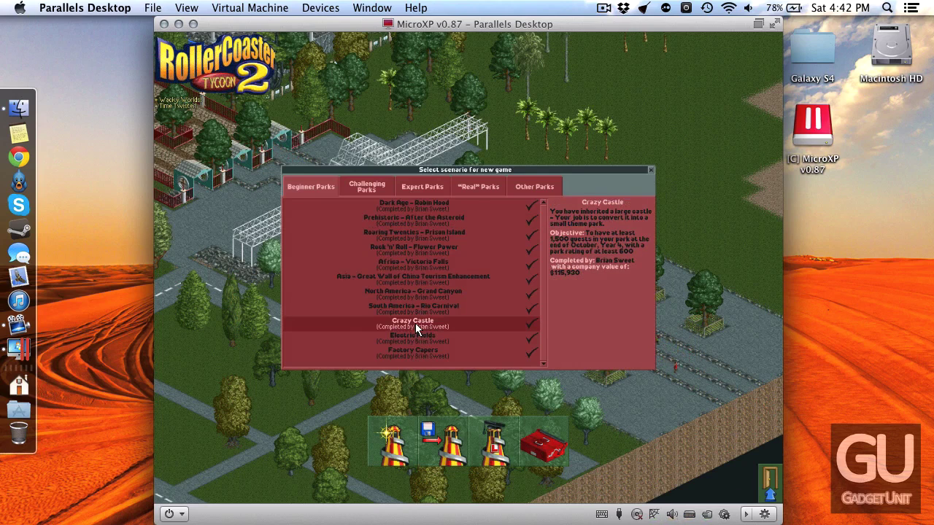
left_click(448, 445)
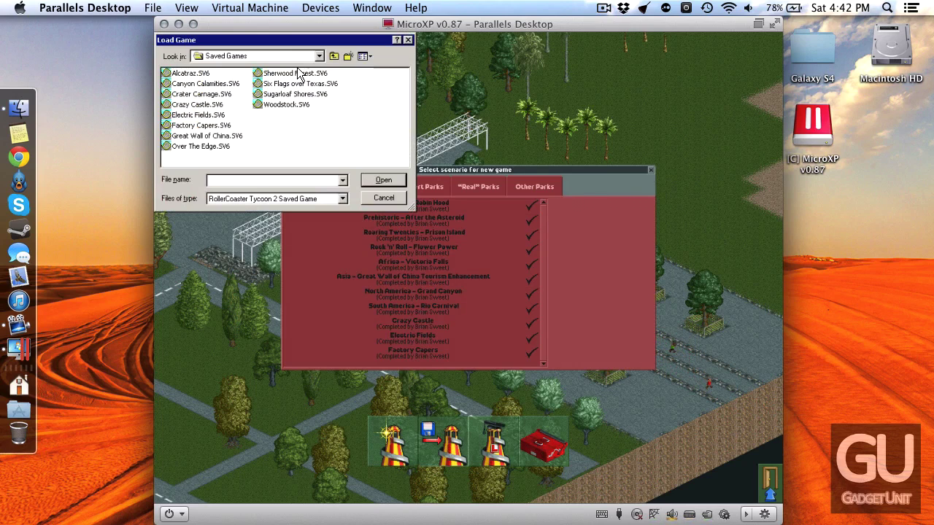
double_click(280, 103)
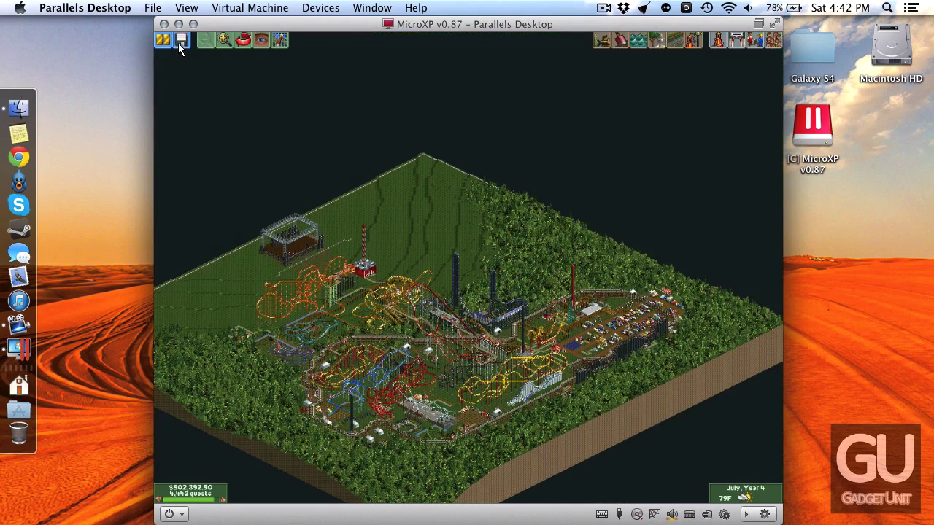
- Set the game's display resolution to 800x600 in Options
left_click(180, 41)
left_click(191, 79)
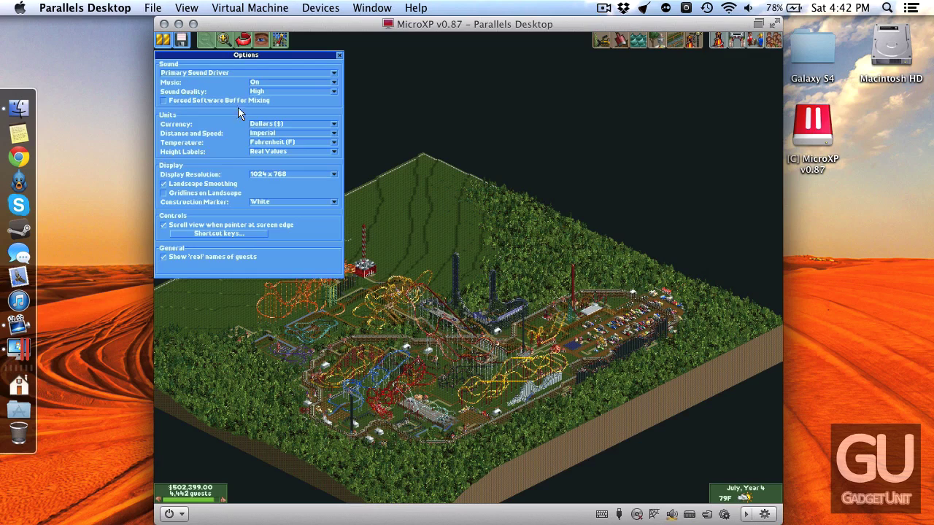
left_click(265, 175)
left_click(269, 189)
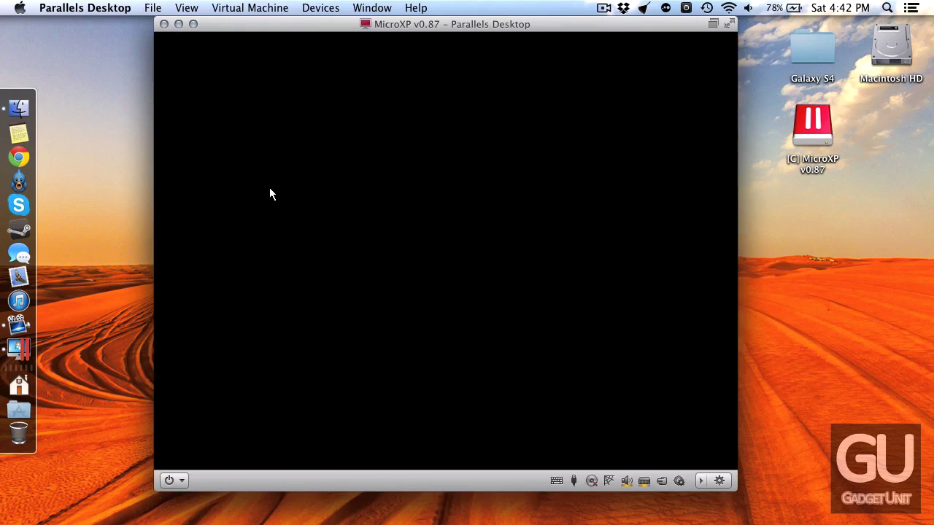
left_click(372, 58)
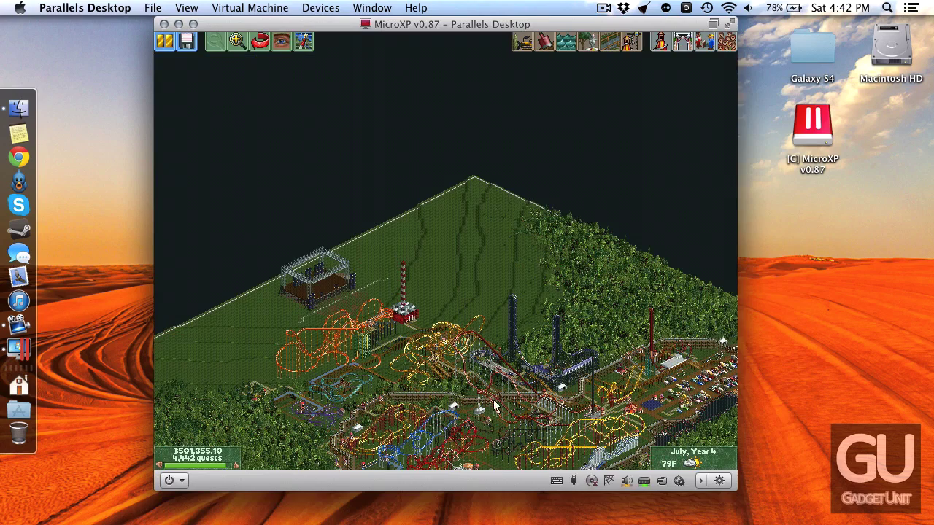
scroll(493, 412, "up", 3)
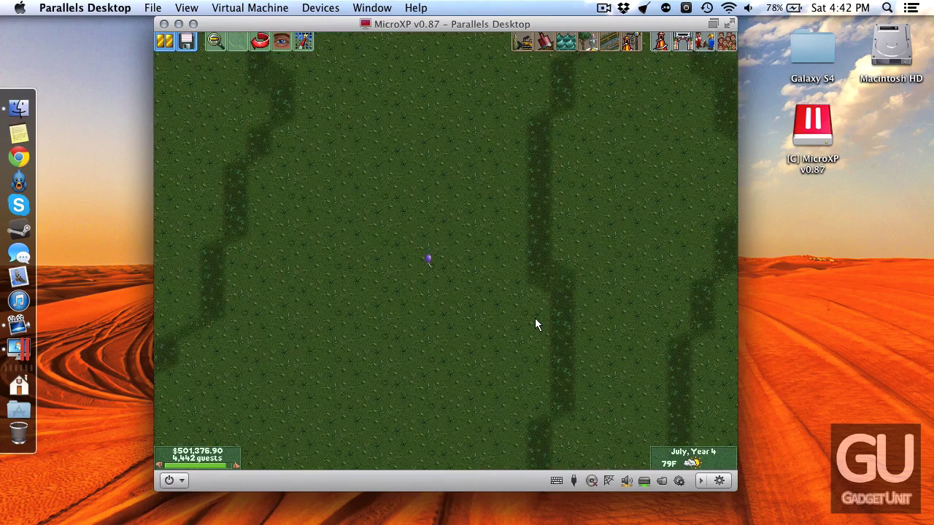
scroll(535, 319, "down", 1)
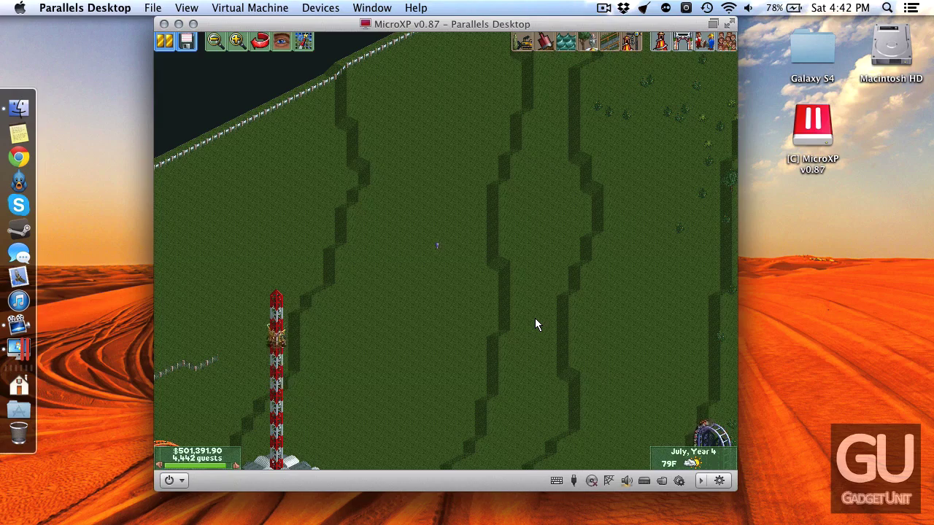
scroll(535, 325, "down", 2)
scroll(535, 324, "up", 3)
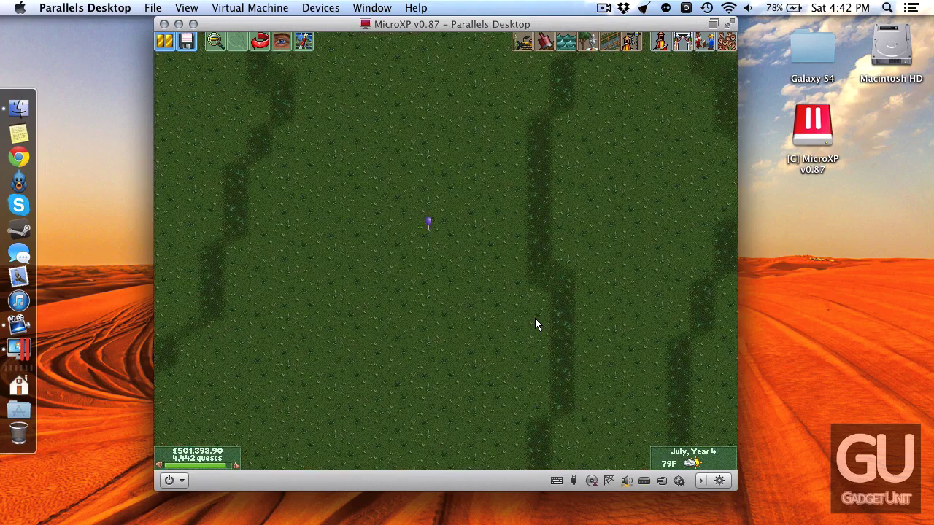
- Set the Mac trackpad's secondary click to the bottom right corner and return to the VM
left_click(20, 7)
left_click(73, 75)
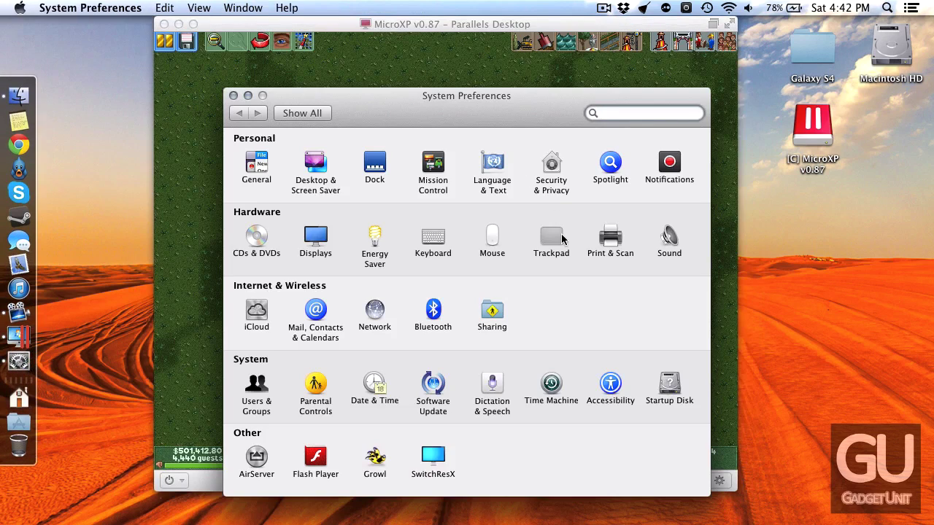
left_click(562, 239)
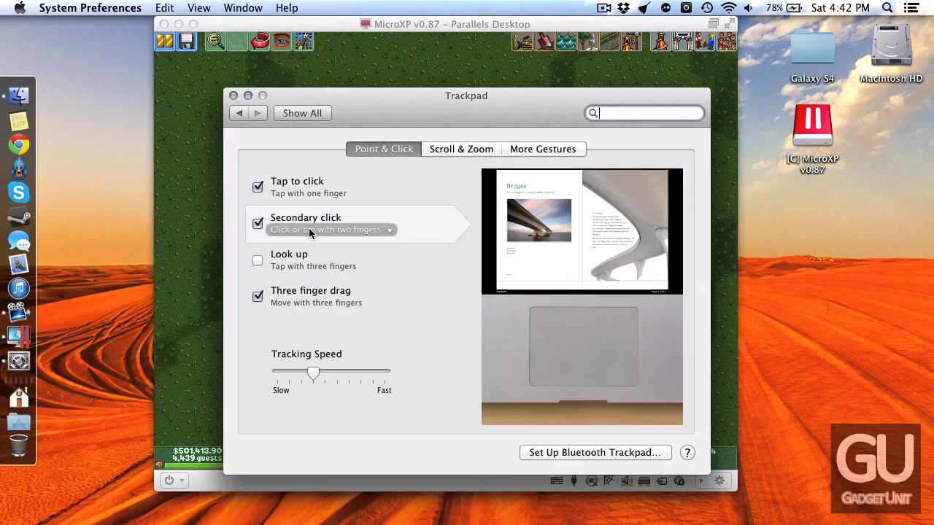
left_click(314, 230)
left_click(311, 258)
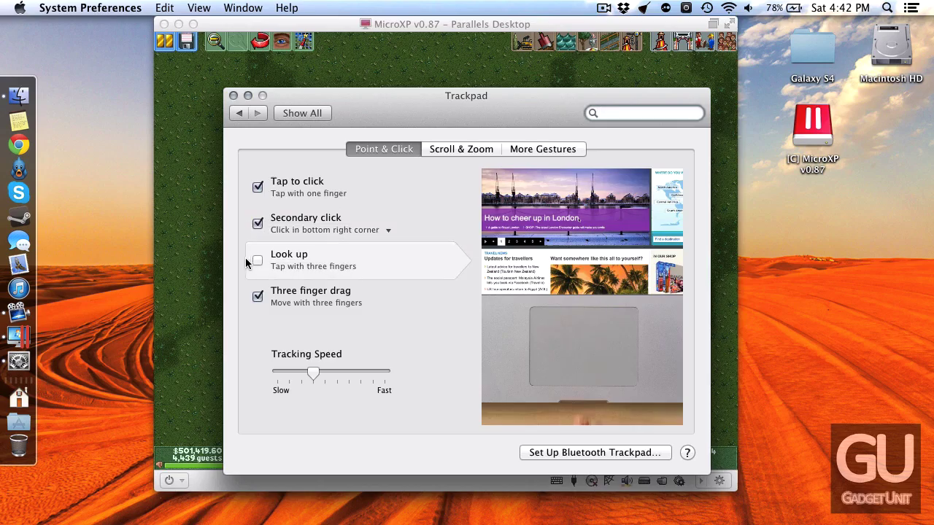
key("super+q")
left_click(253, 286)
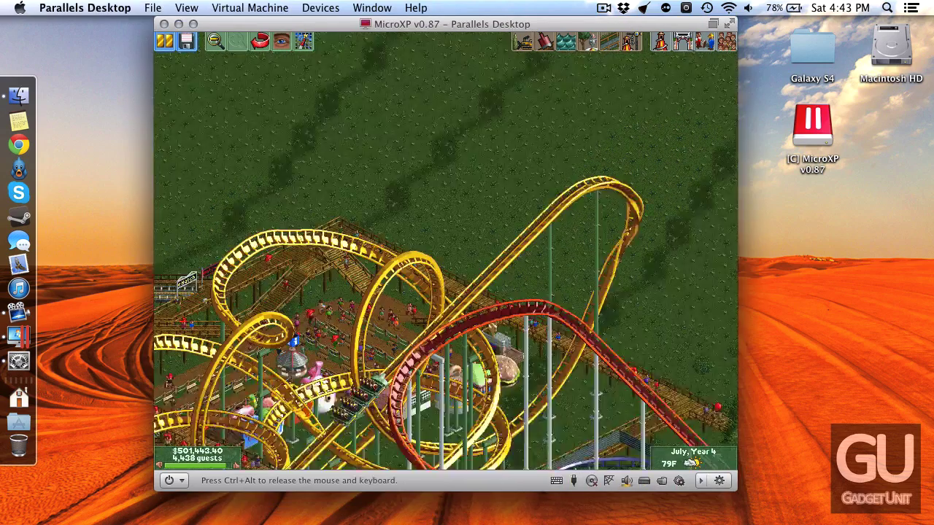
- Scroll the RCT2 park view right, down, up-left and down-right with the arrow keys
key("Right")
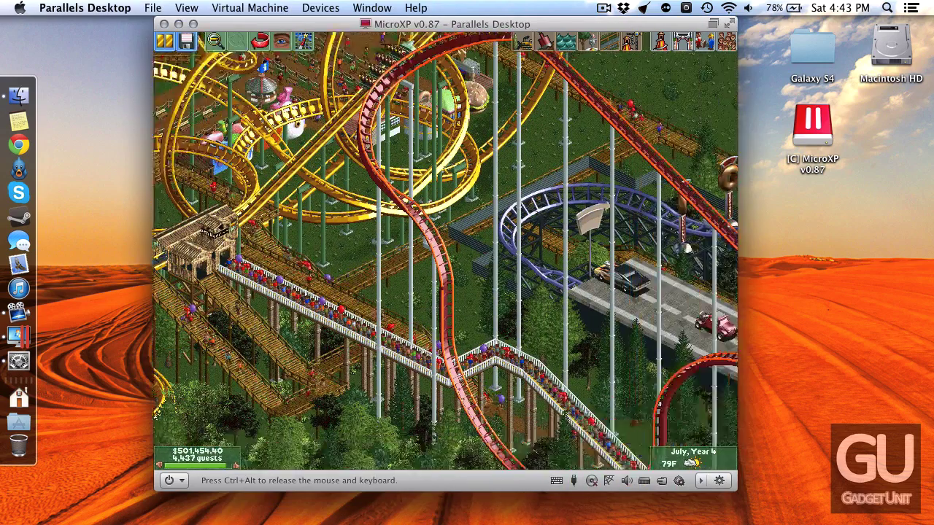
key("Right")
key("Right")
key("Right")
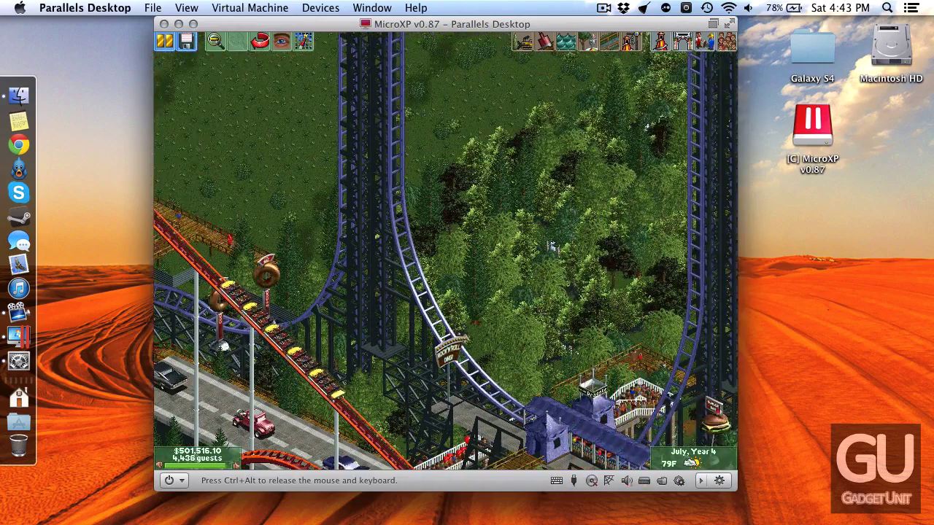
key("Down")
key("Down")
key("Down")
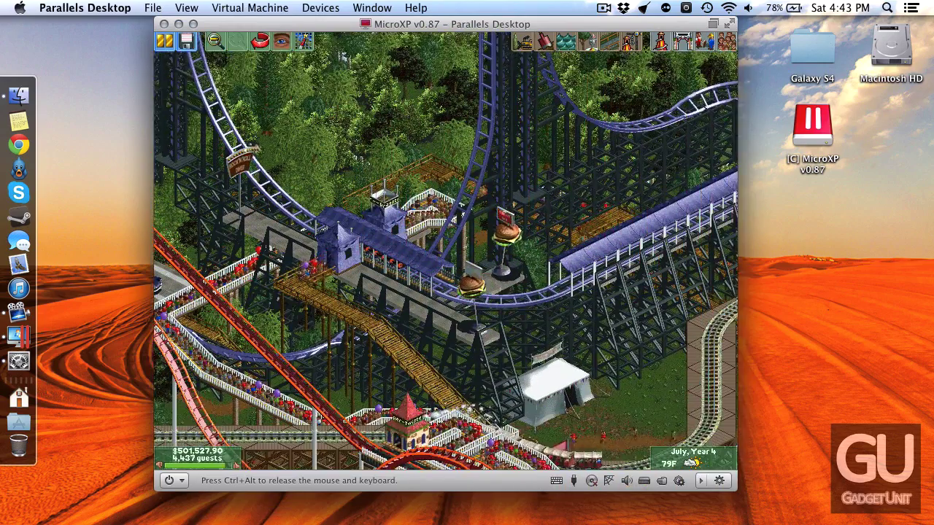
key("Left")
key("Left")
key("Left")
key("Up")
key("Up")
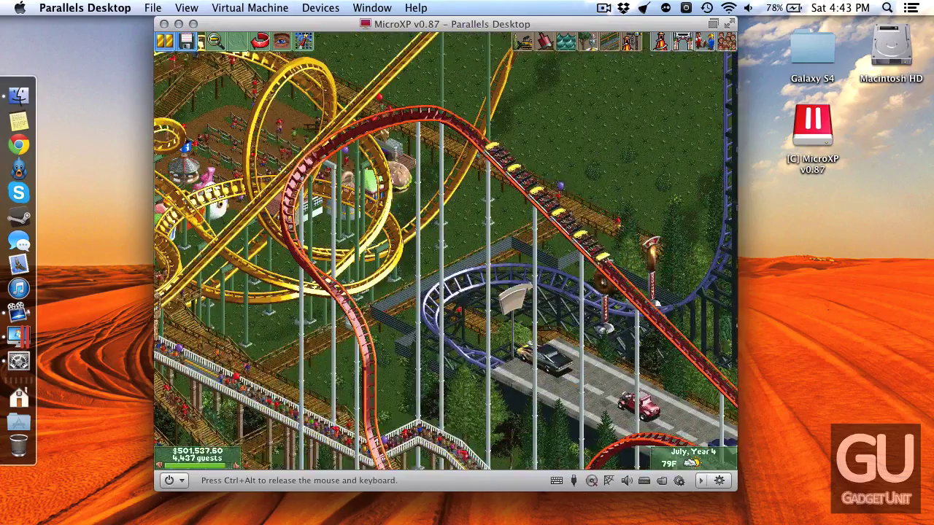
key("Down")
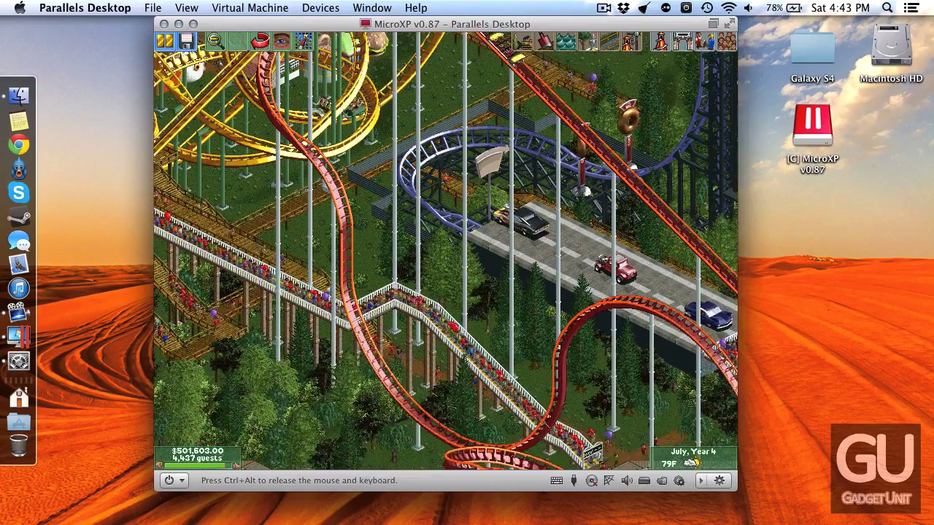
key("Up")
key("Up")
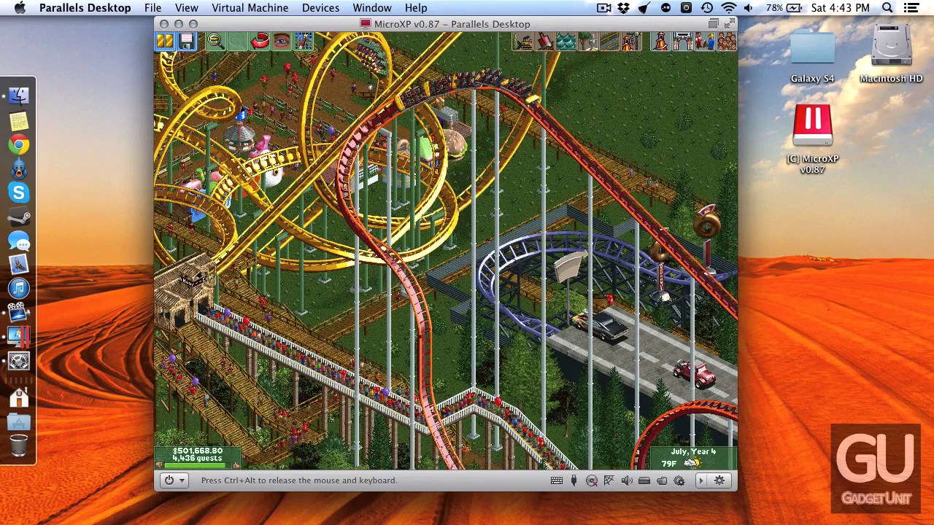
left_click(224, 271)
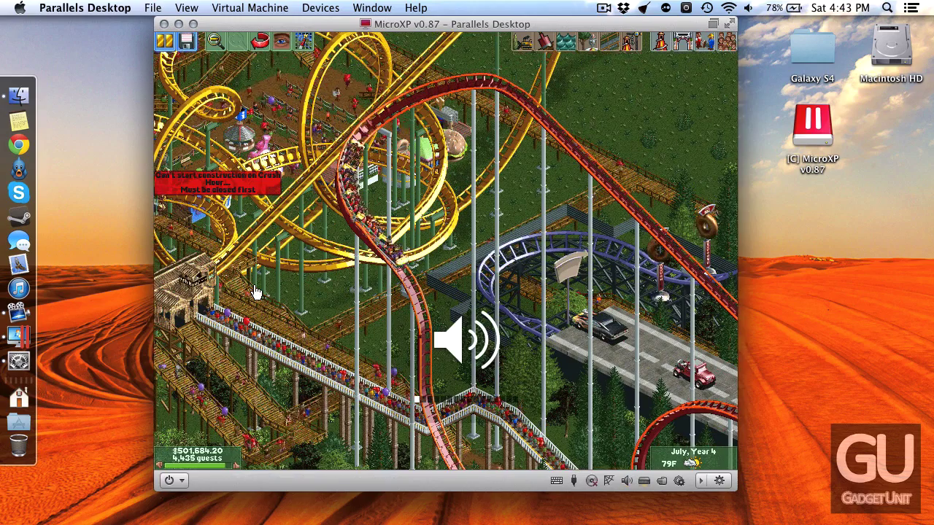
key("Down")
key("Right")
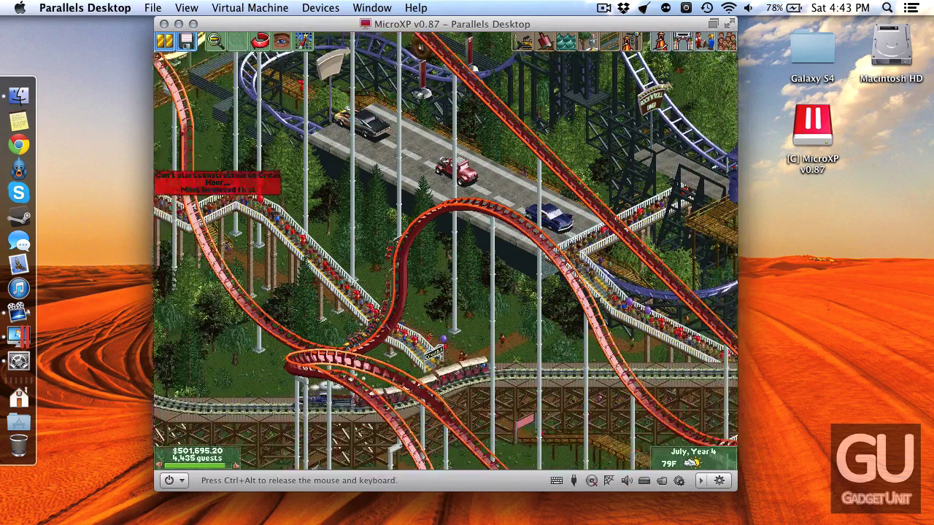
key("Down")
key("Right")
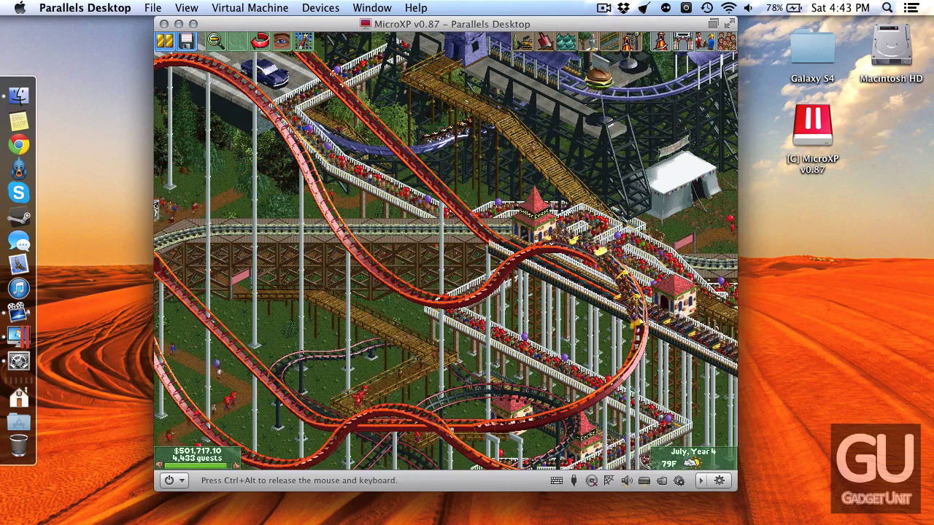
- Release and recapture the mouse, then pan the park over to the yellow coaster
key("ctrl+alt")
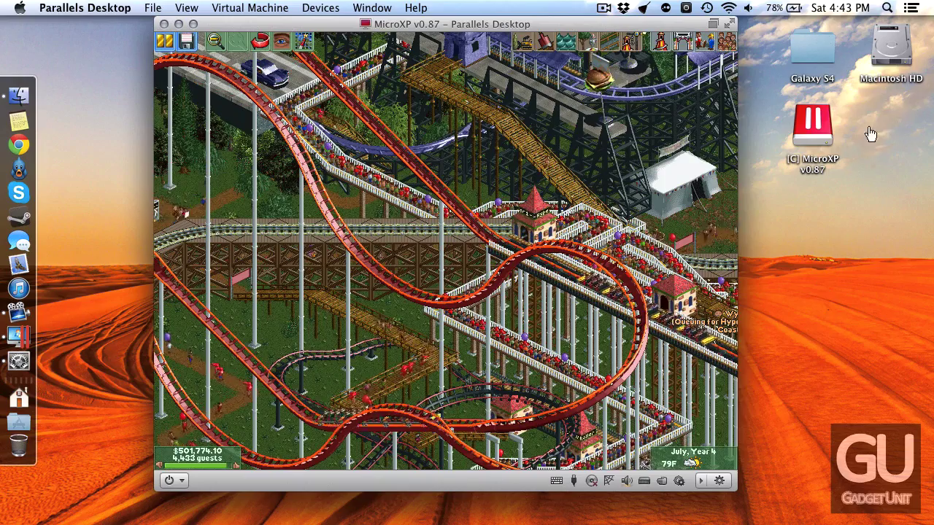
left_click(364, 318)
key("Up")
key("Left")
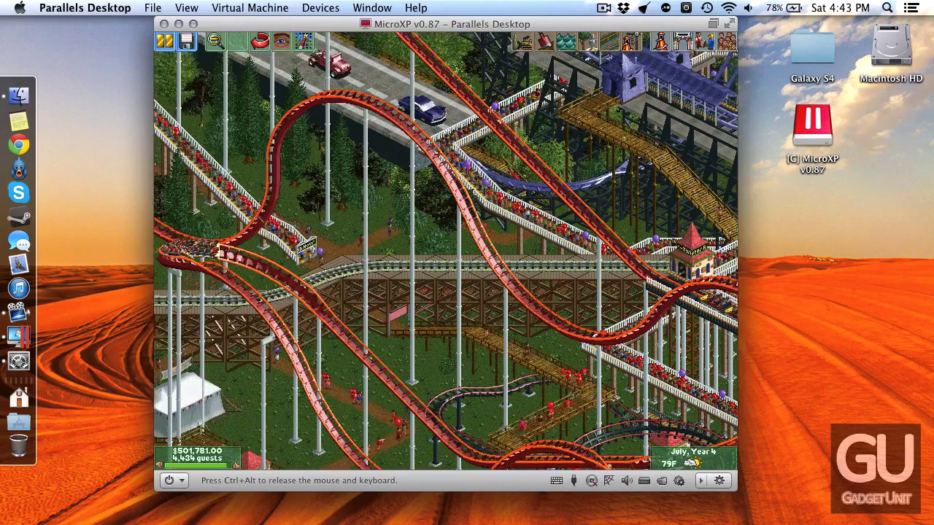
key("Down")
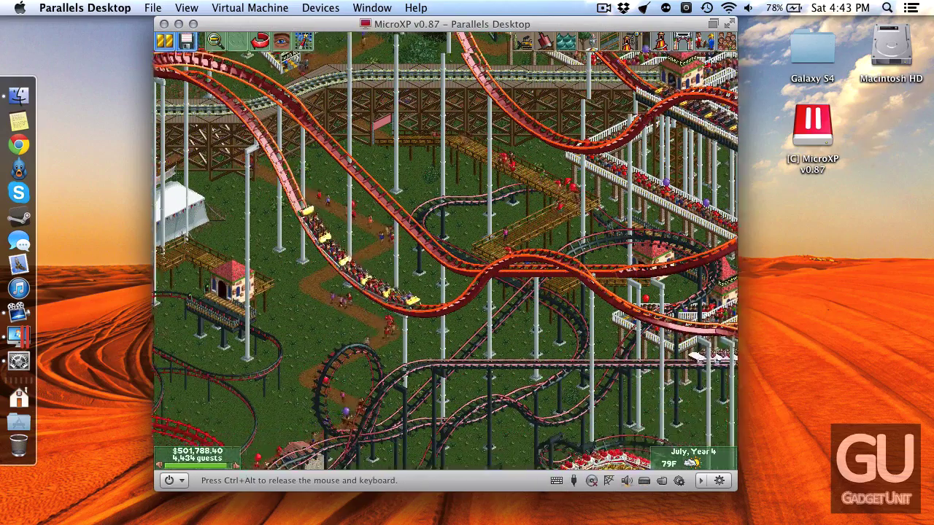
key("Down")
key("Right")
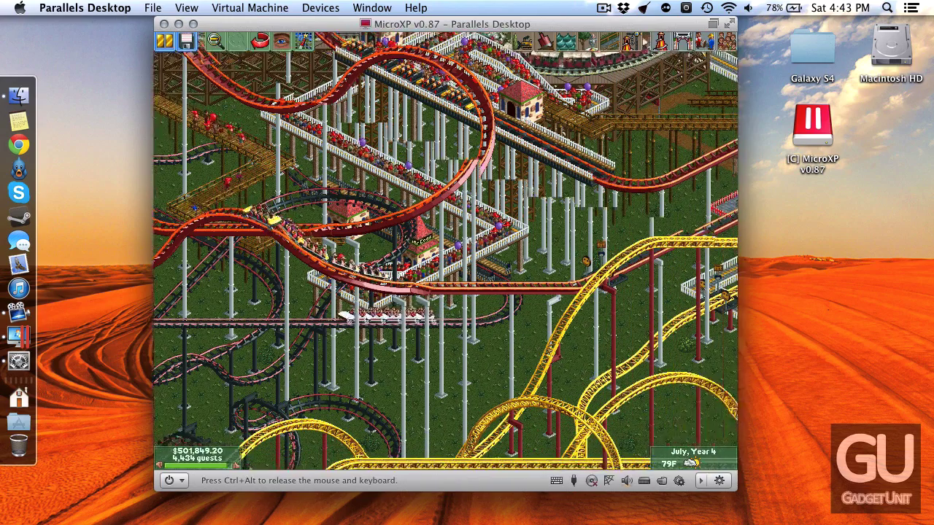
key("Right")
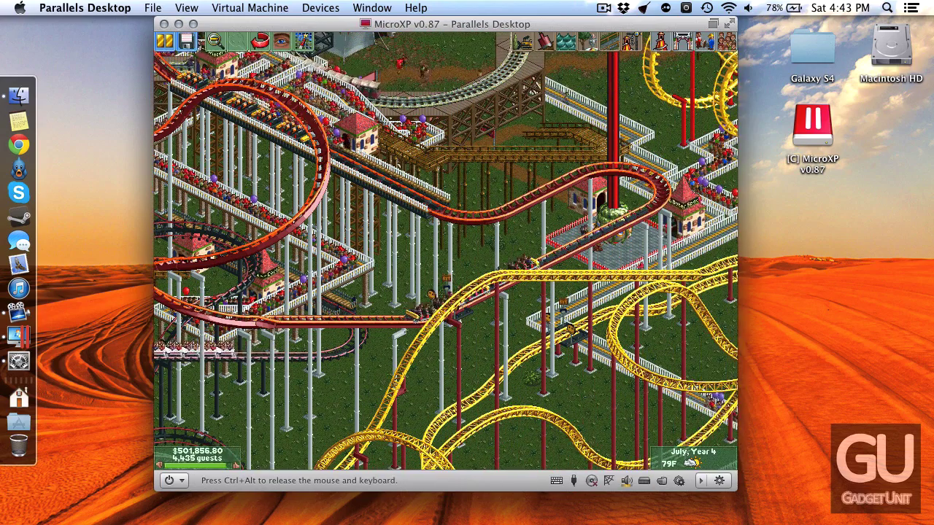
key("Up")
key("Right")
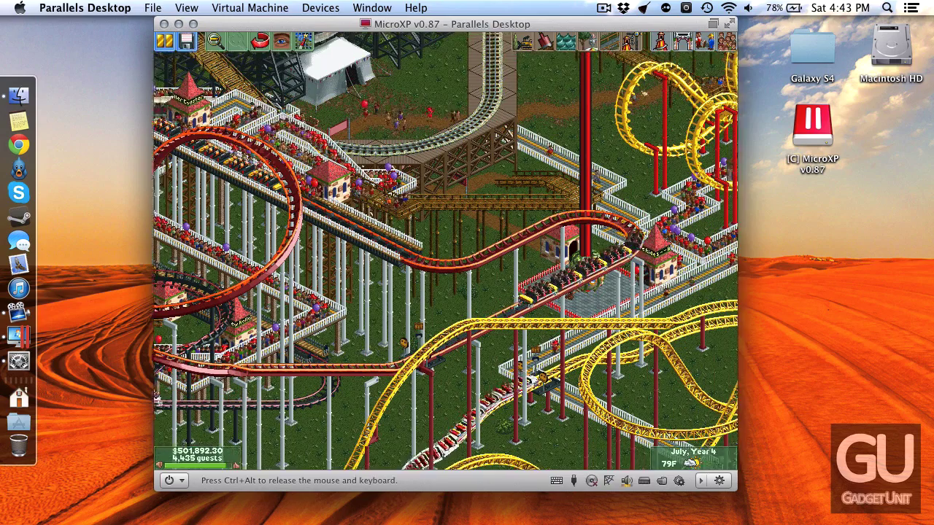
key("Right")
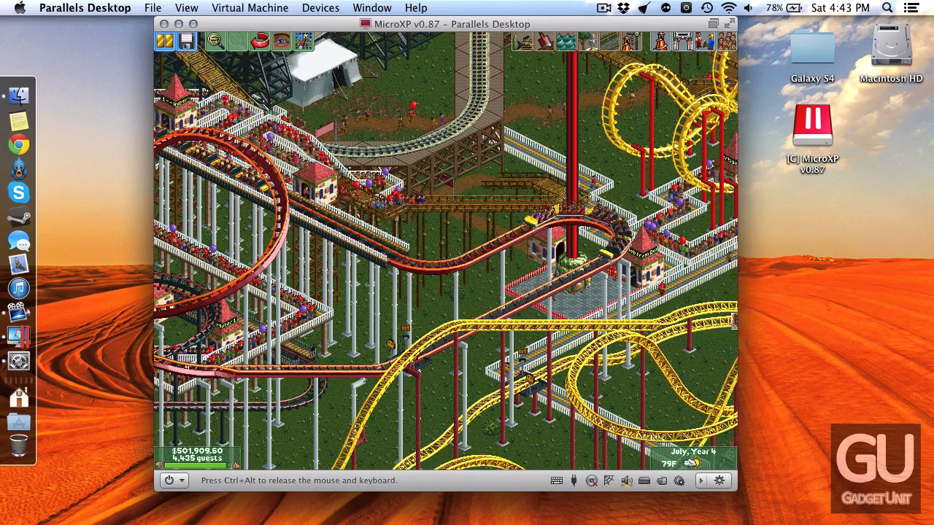
- Quit the Woodstock park with Quit Game and exit RCT2 from the title screen
left_click(187, 43)
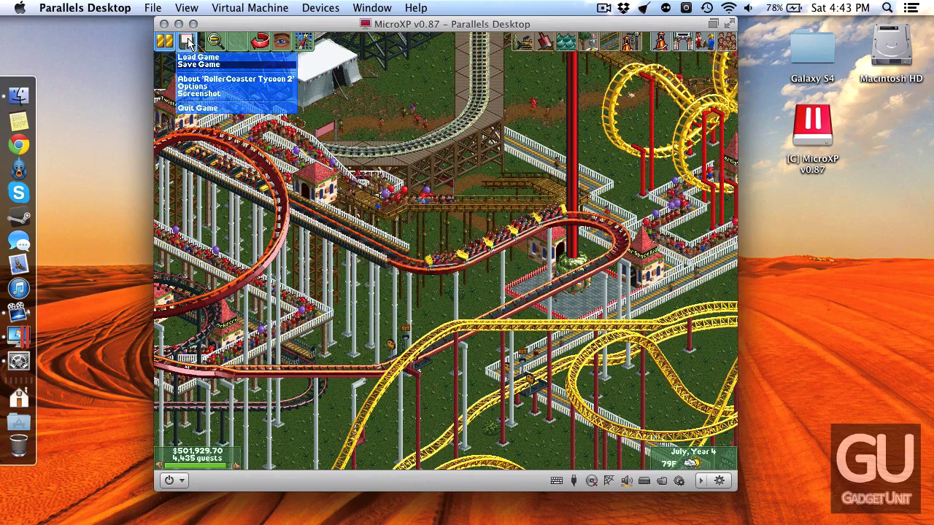
left_click(197, 108)
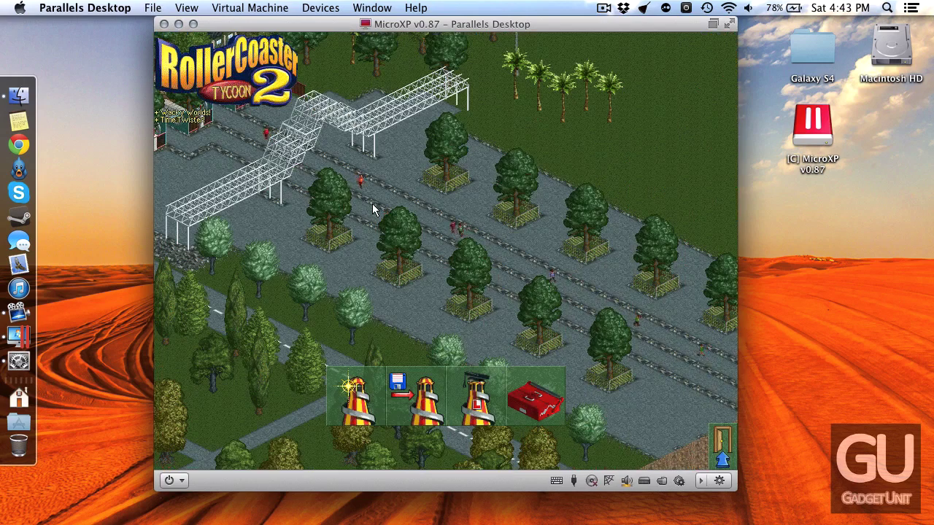
left_click(722, 447)
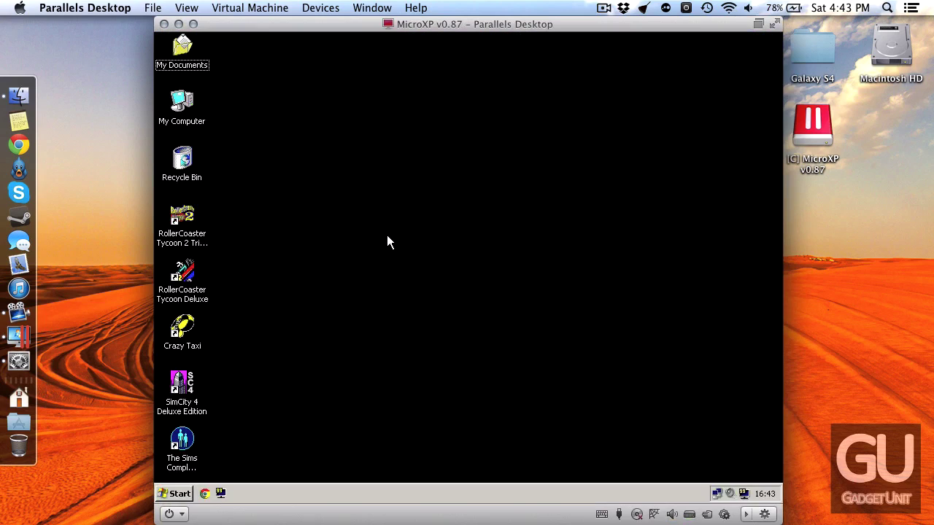
- Apply Highest (32 bit) colour at 800 by 600 in Display Properties, then launch The Sims
right_click(400, 337)
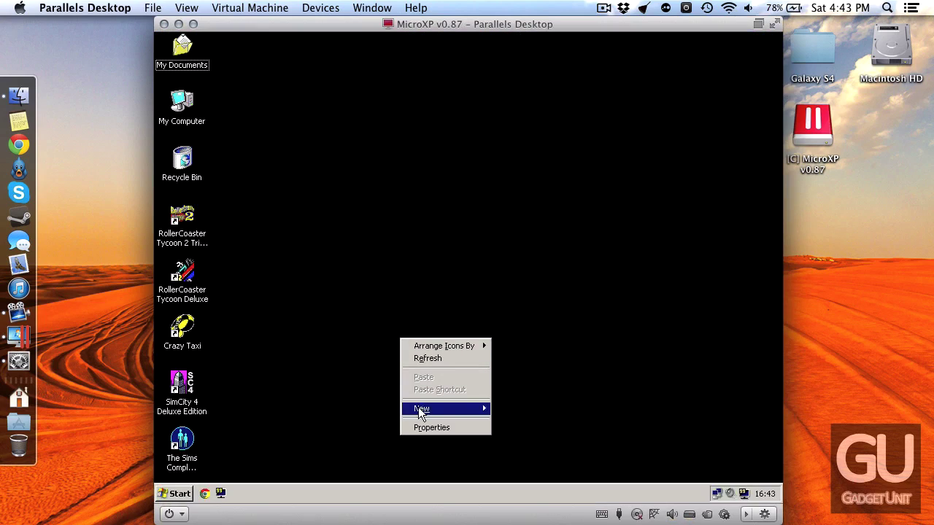
left_click(421, 426)
left_click(426, 125)
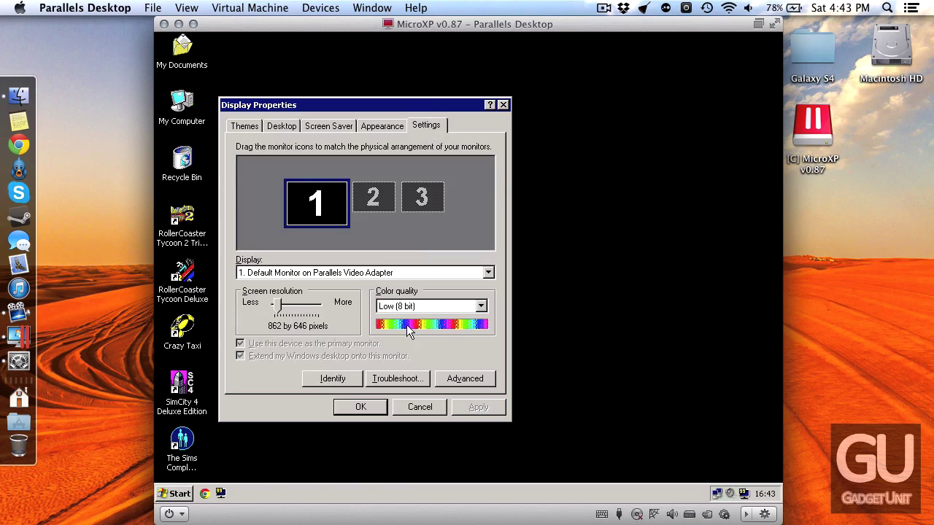
left_click(420, 306)
left_click(403, 340)
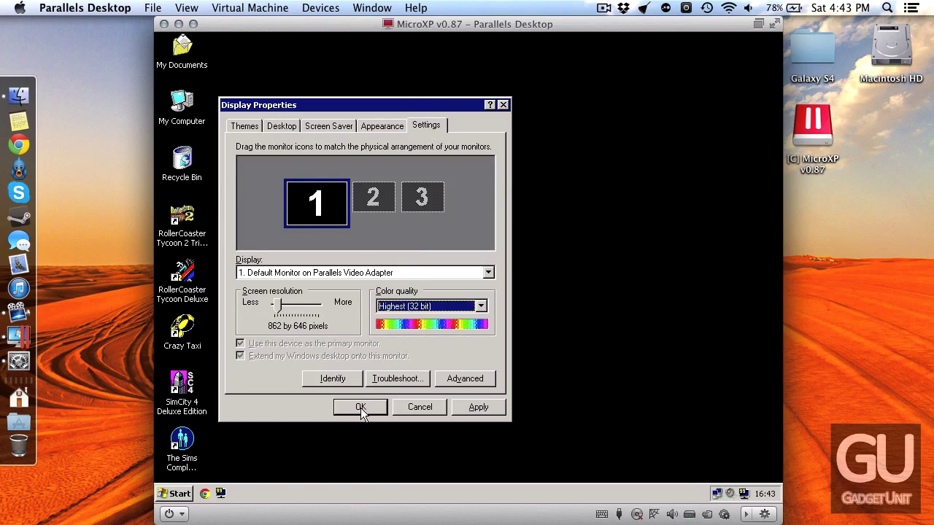
left_click_drag(277, 306, 273, 307)
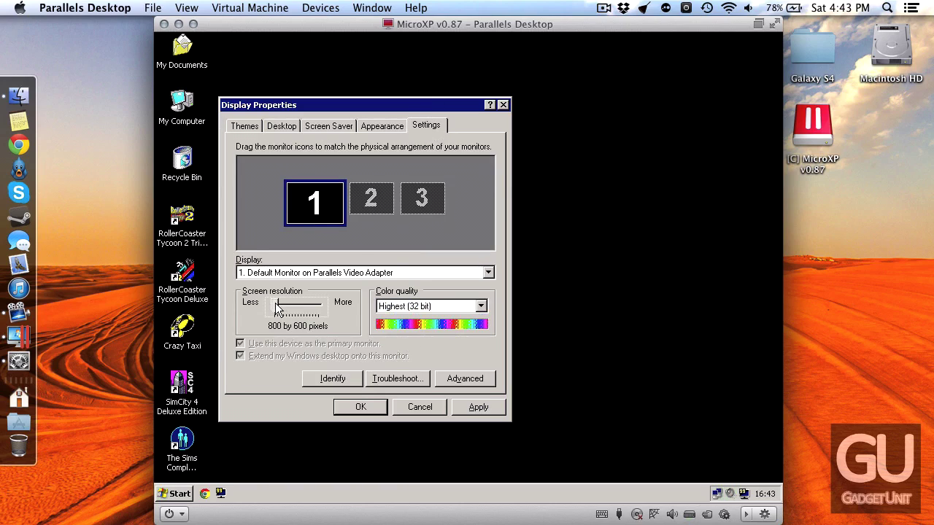
left_click(358, 408)
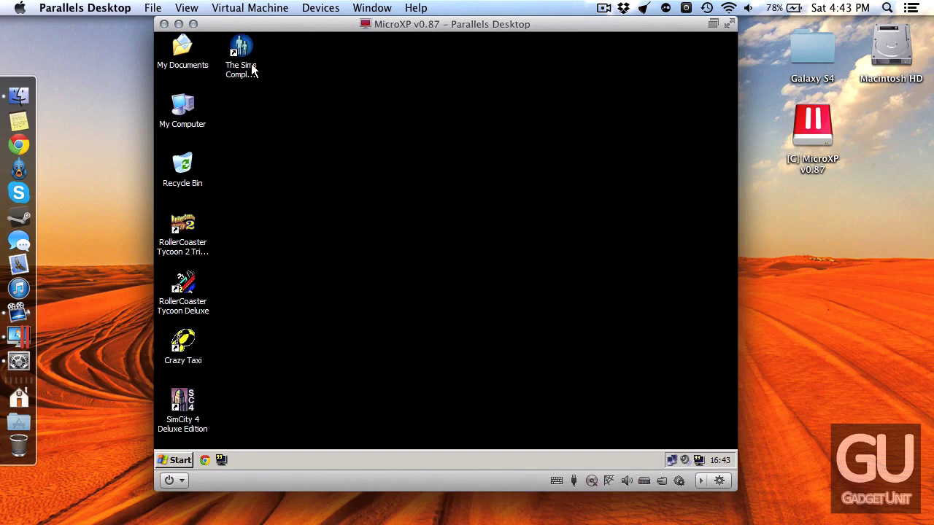
double_click(242, 48)
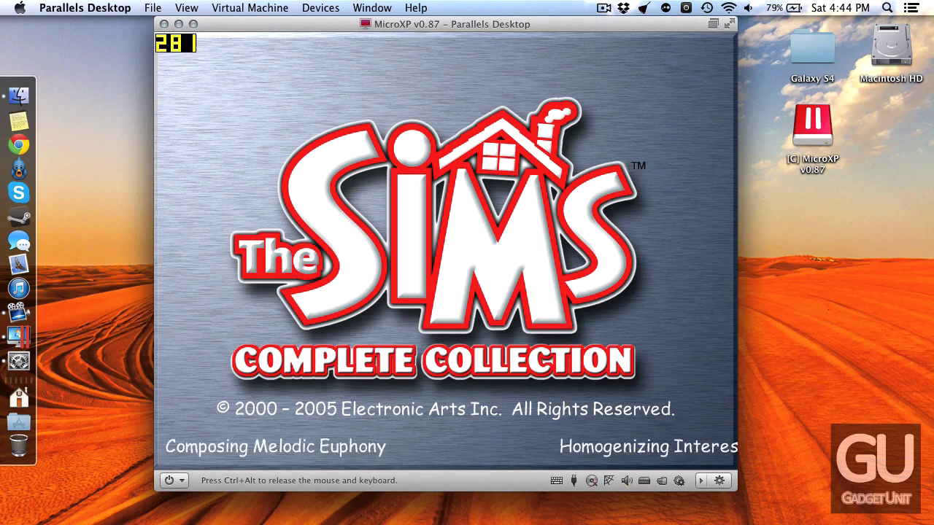
- Release the mouse from the VM with Ctrl+Alt while The Sims loads its neighborhood
key("ctrl+alt")
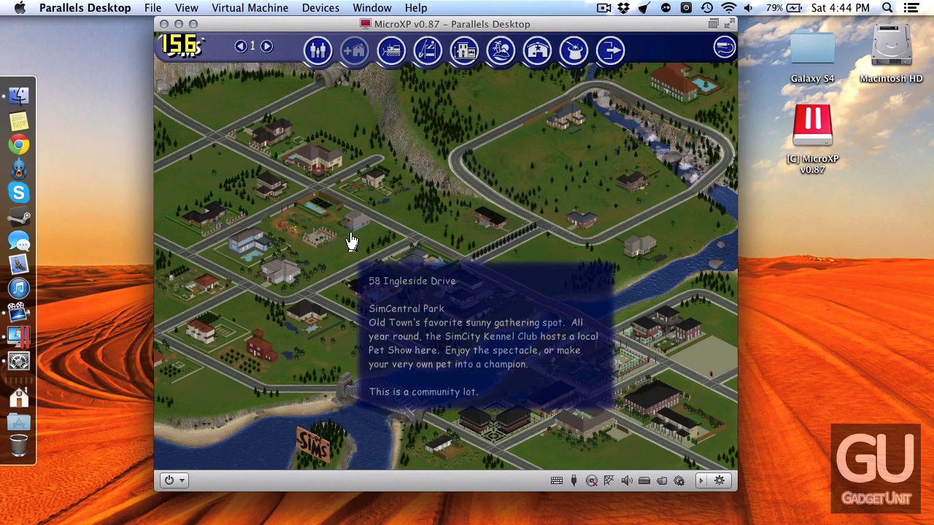
- Enter a family's house lot and send the sim walking to a spot with Go Here
mouse_move(375, 304)
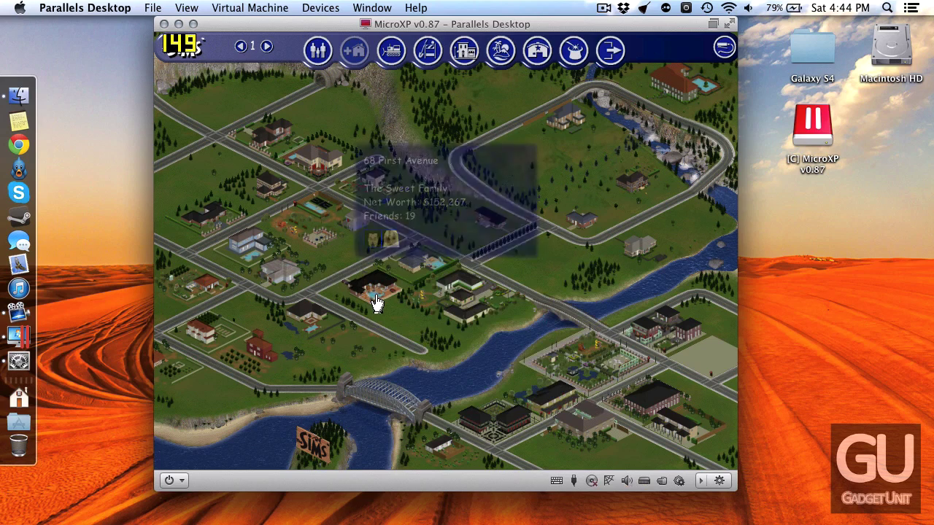
left_click(413, 265)
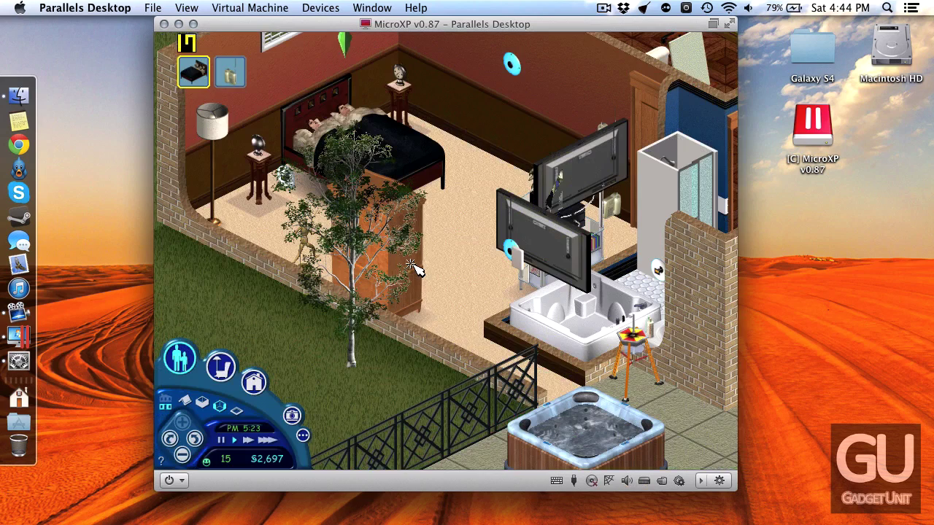
left_click(460, 257)
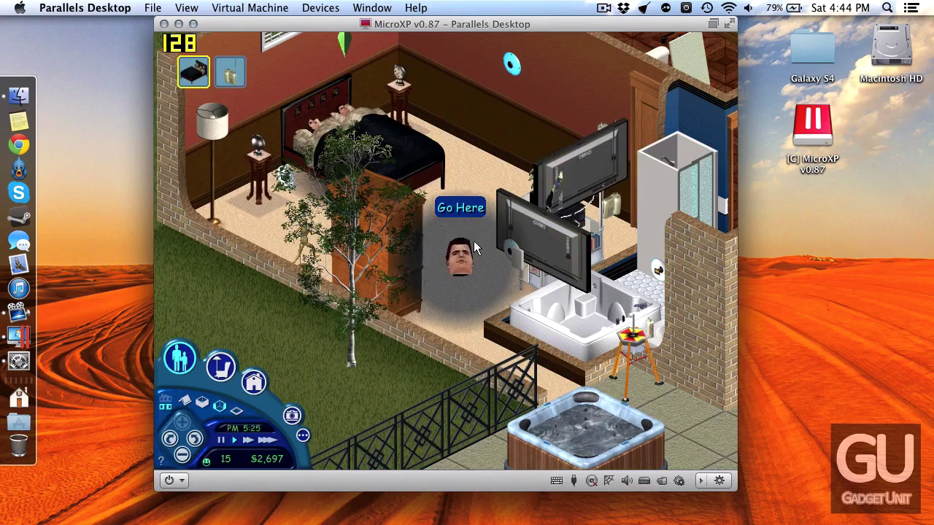
left_click(462, 256)
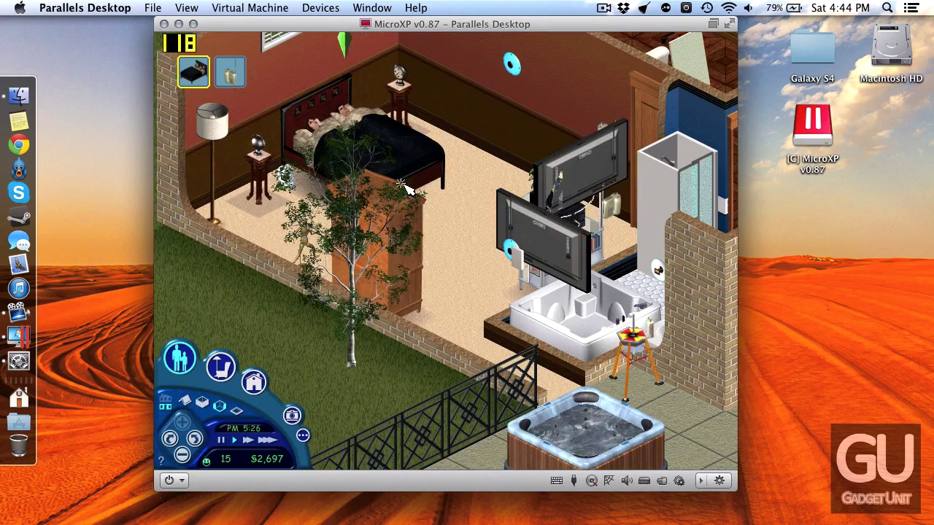
- Pan over the living room, yard with grill, and kitchen, then pause the game
key("Right")
key("Up")
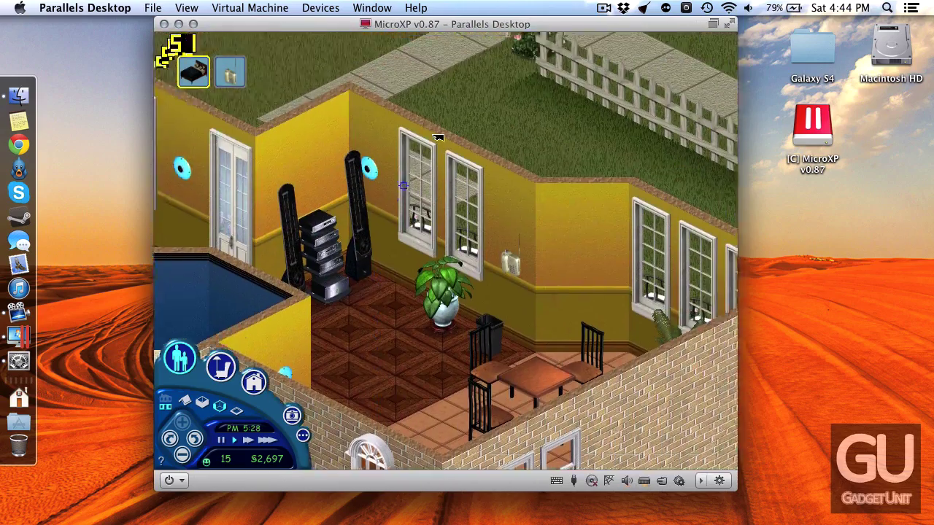
key("Down")
key("Left")
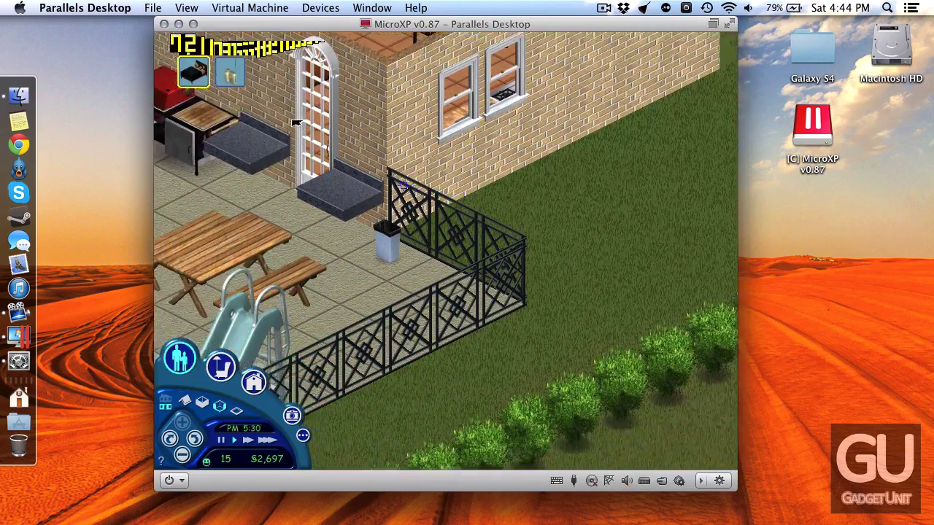
key("Up")
key("Down")
key("Right")
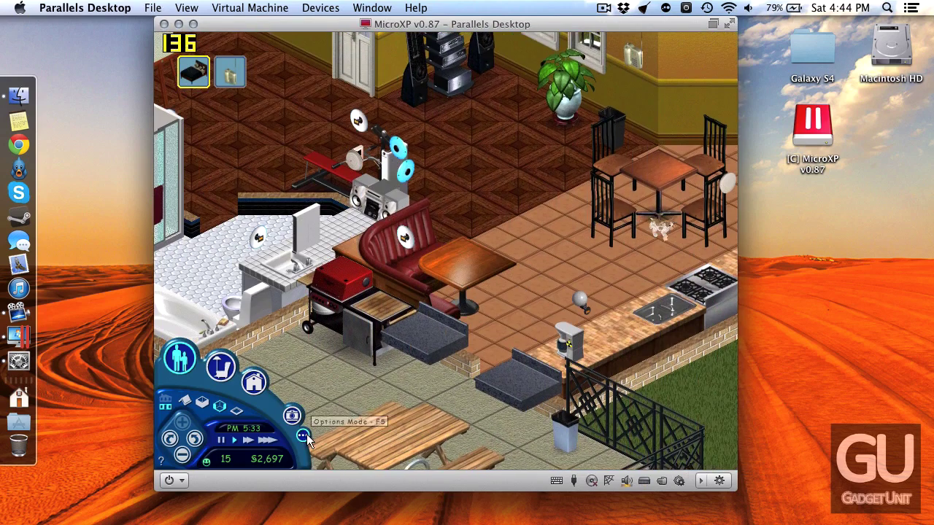
left_click(303, 436)
- Quit The Sims without saving, then shut down the MicroXP Windows guest via Start > Shut Down
left_click(447, 418)
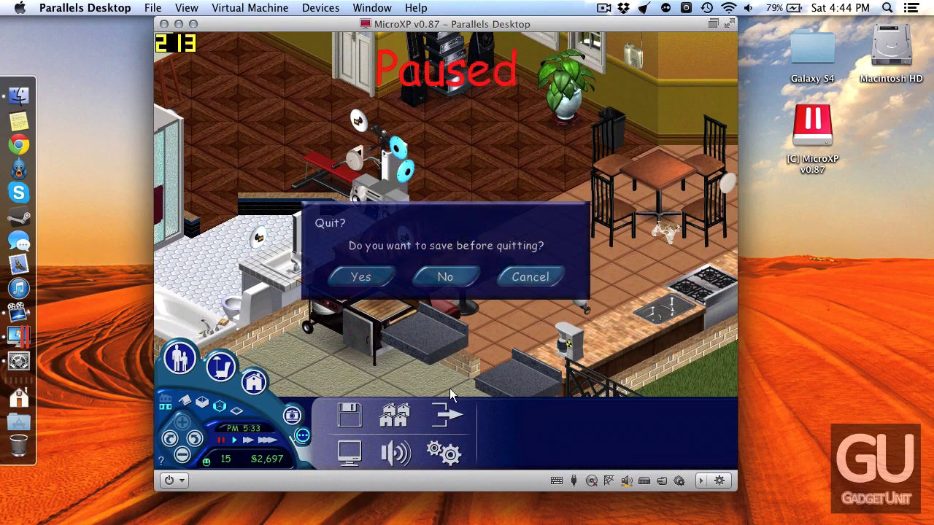
left_click(445, 275)
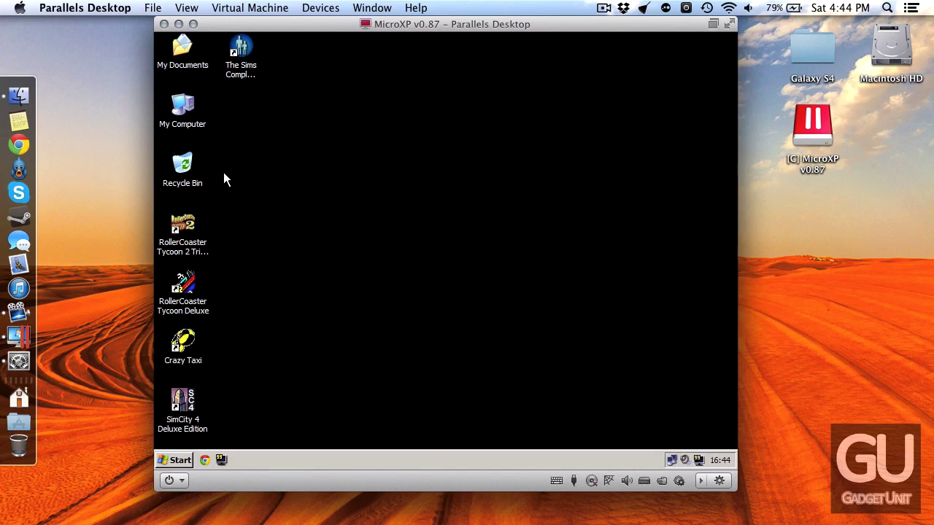
left_click(180, 461)
left_click(383, 439)
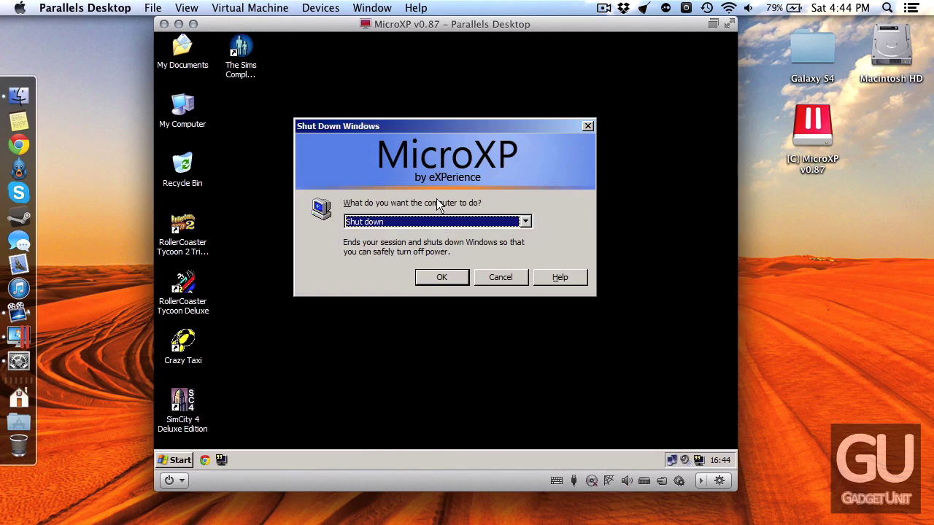
left_click(442, 278)
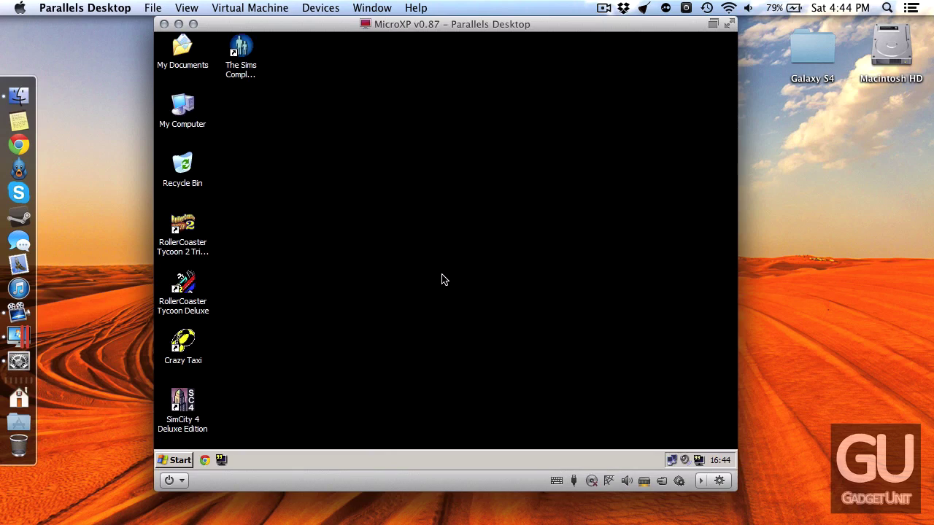